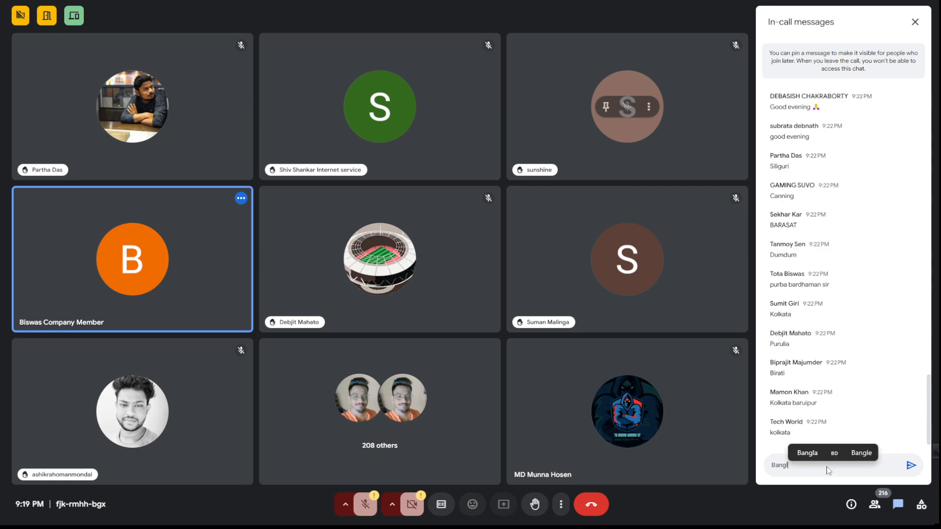
Send the message "Bangladesh" to everyone in the meeting chat
key(Return)
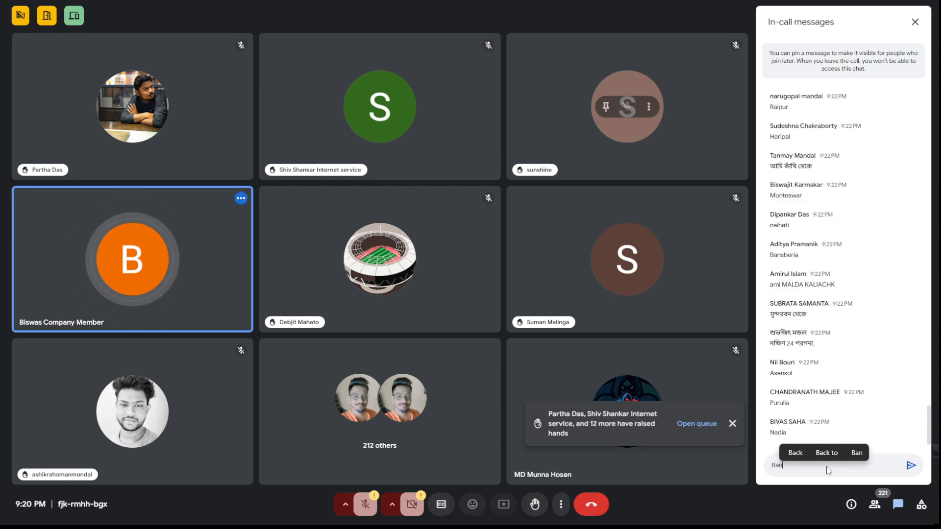
text(gl)
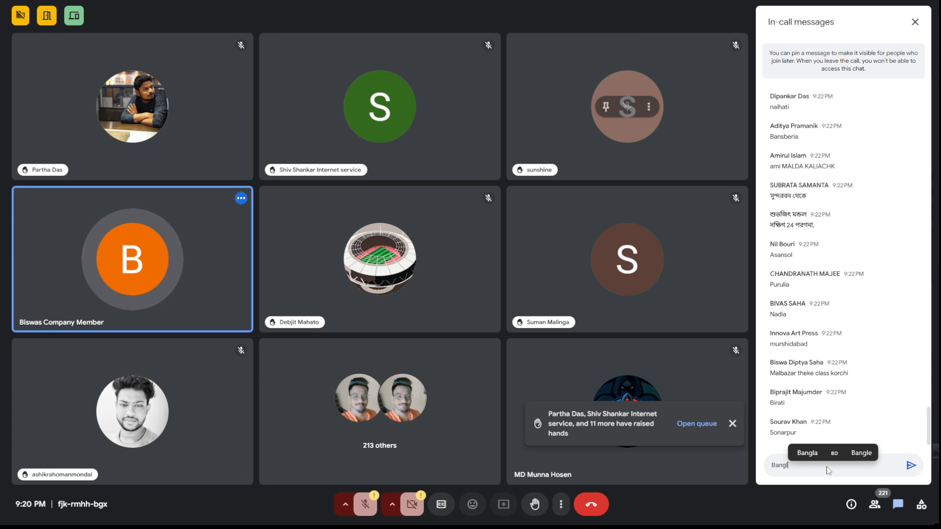
text(adesh)
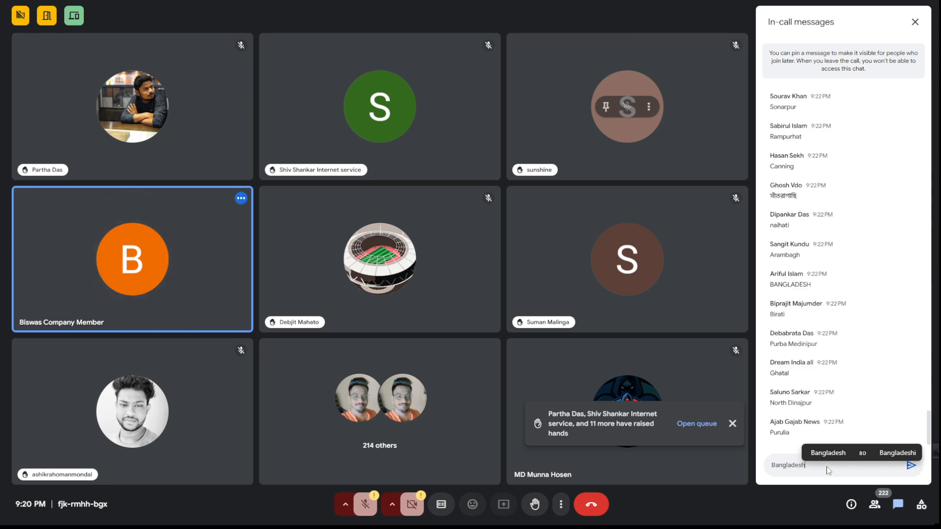
key(Return)
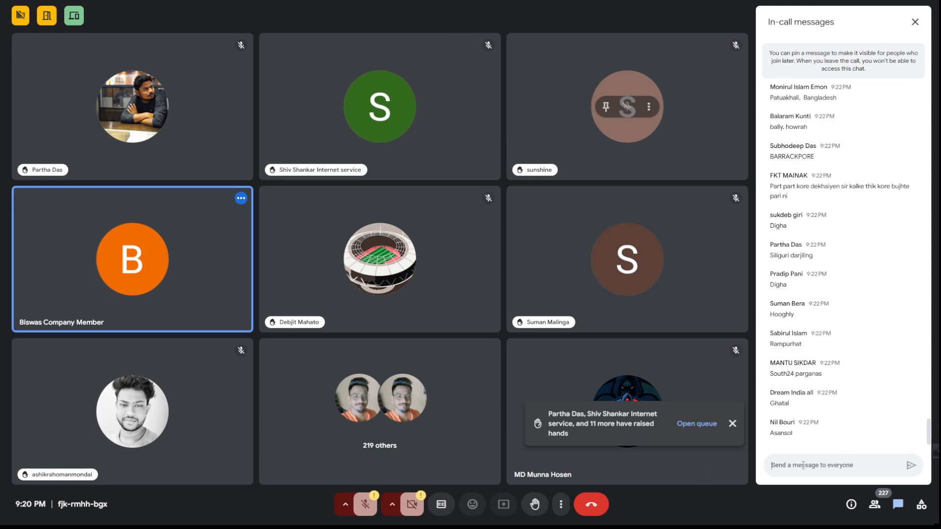
text(BV)
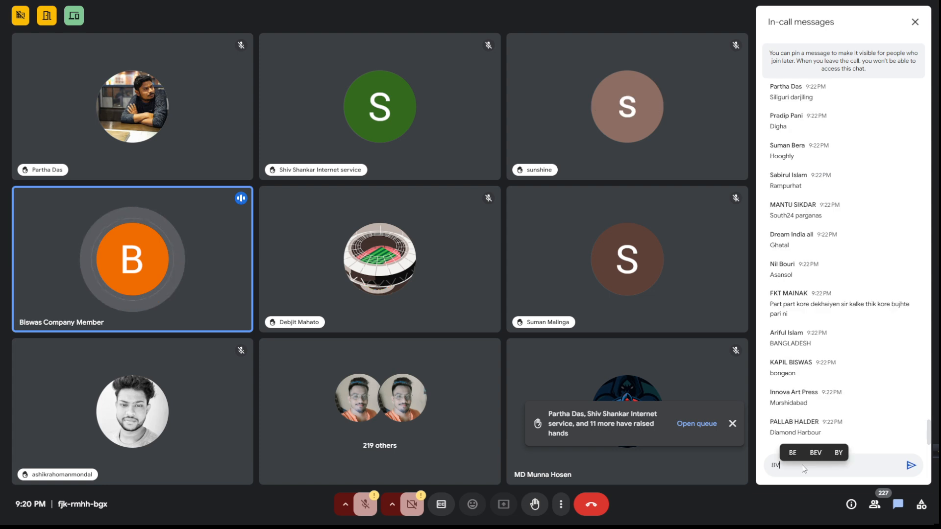
key(BackSpace)
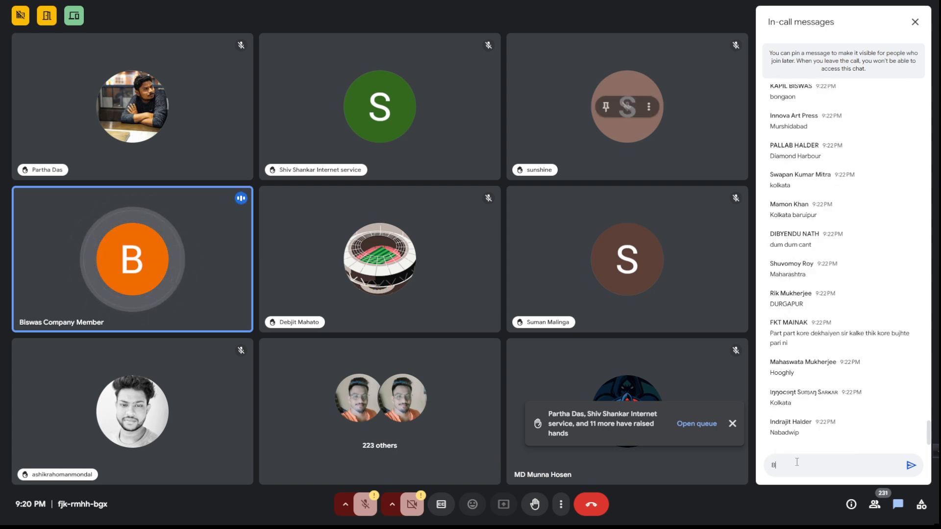
key(BackSpace)
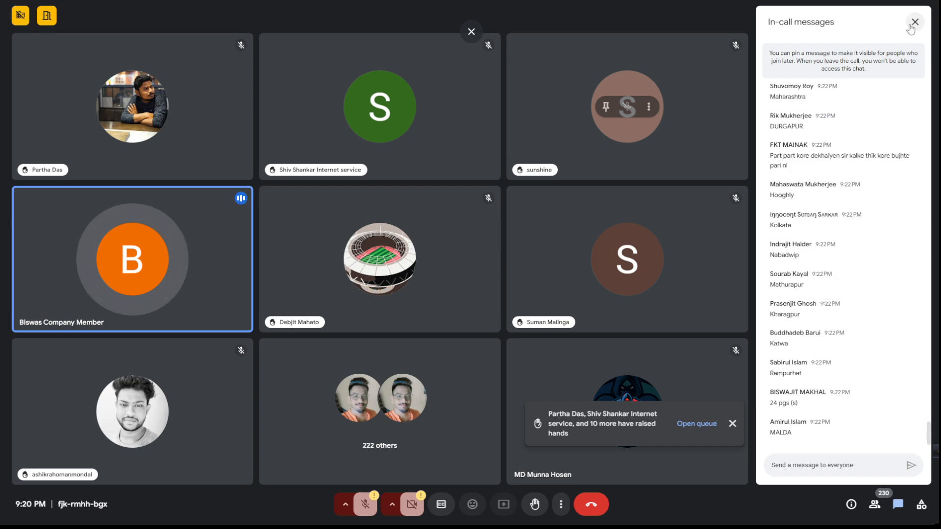
Close the in-call messages and adjust the system volume, keeping the meeting in full screen
click(912, 23)
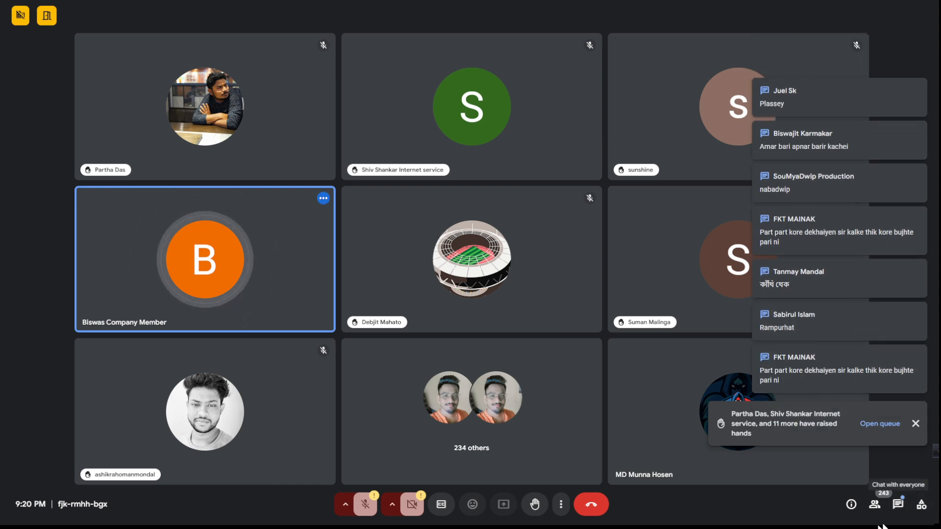
key(F11)
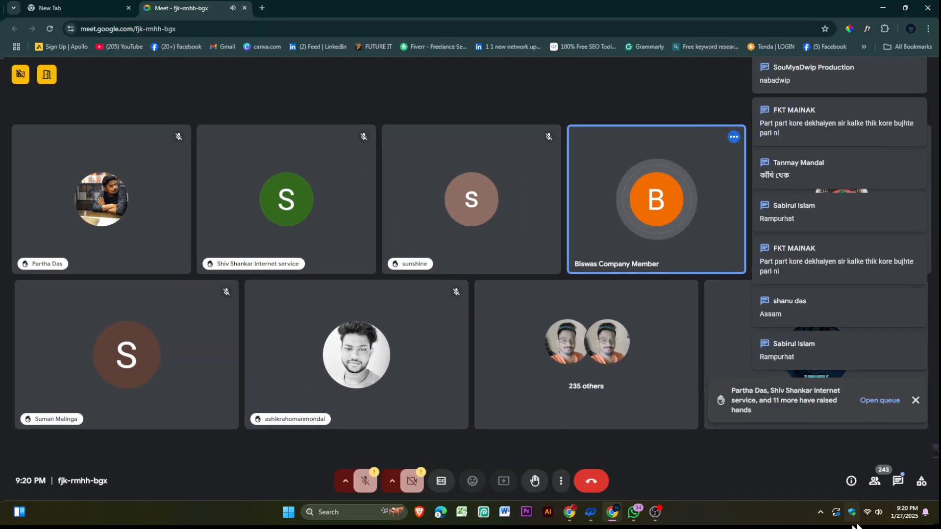
click(872, 512)
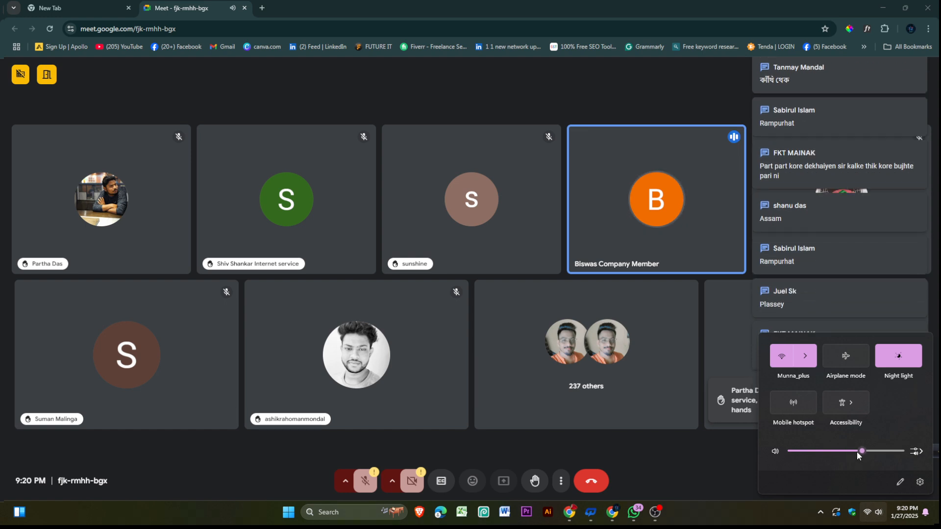
click(857, 451)
click(803, 524)
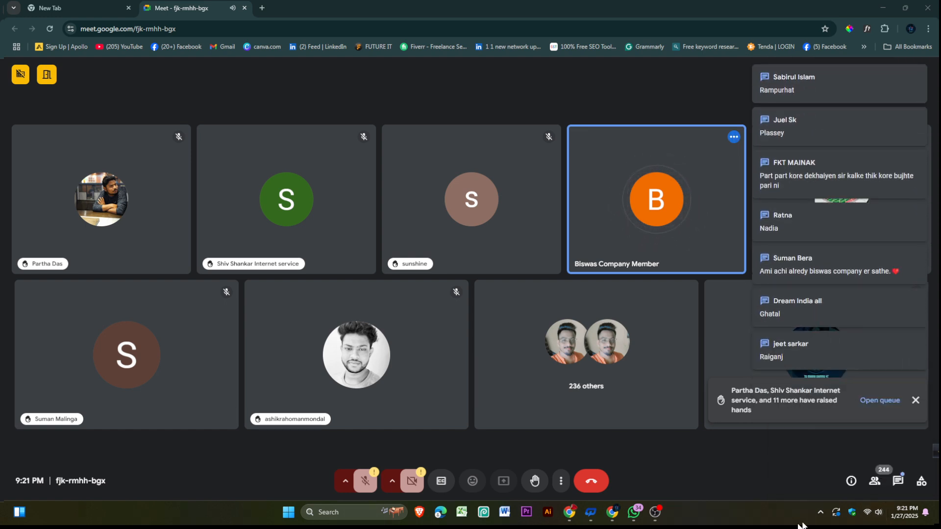
key(F11)
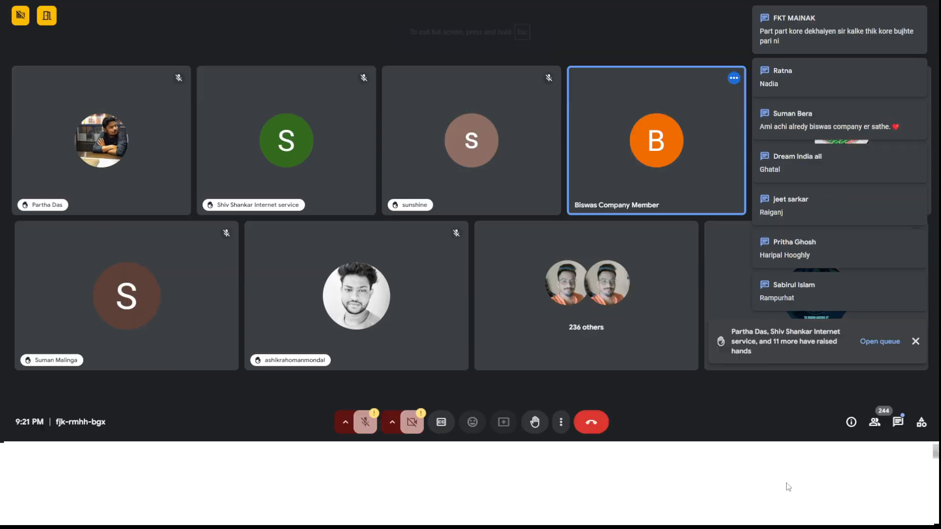
click(914, 424)
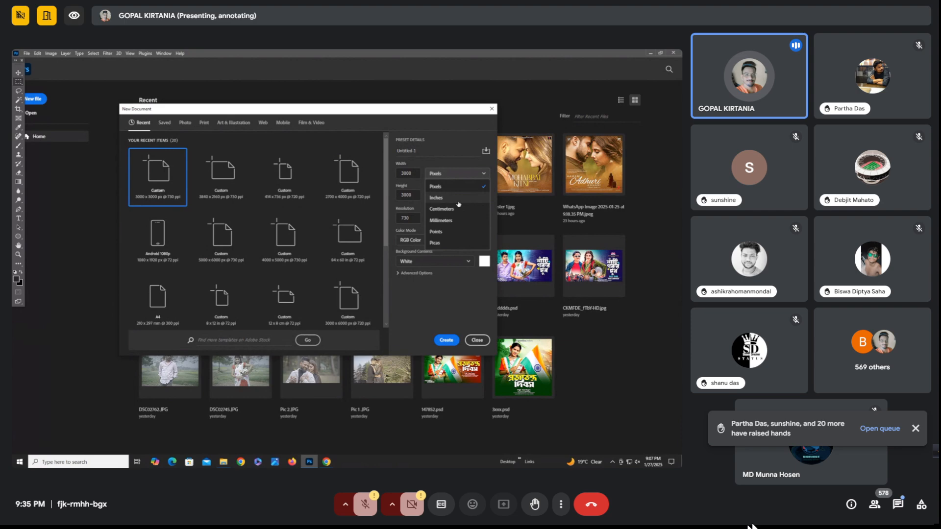
Select the resolution value in the new document settings
drag(410, 219, 400, 219)
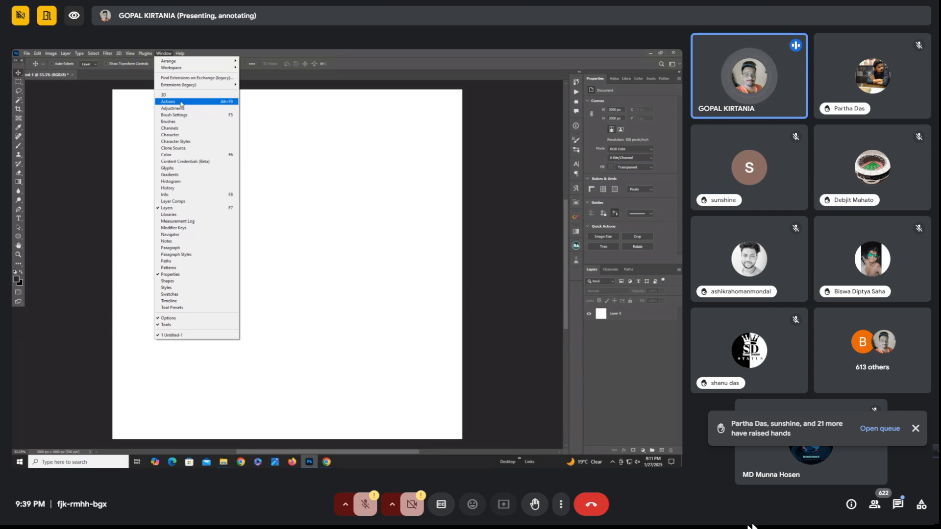
Start opening an existing image file alongside the blank document
click(181, 104)
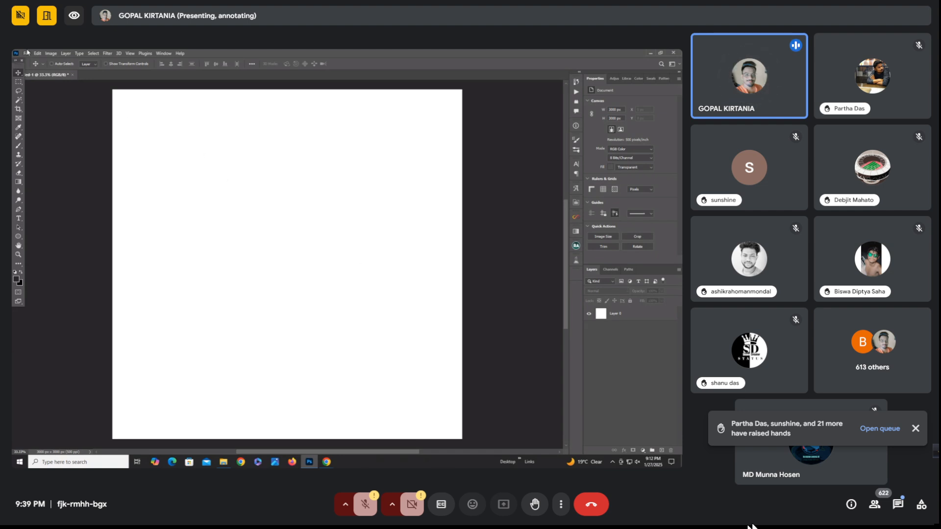
click(27, 53)
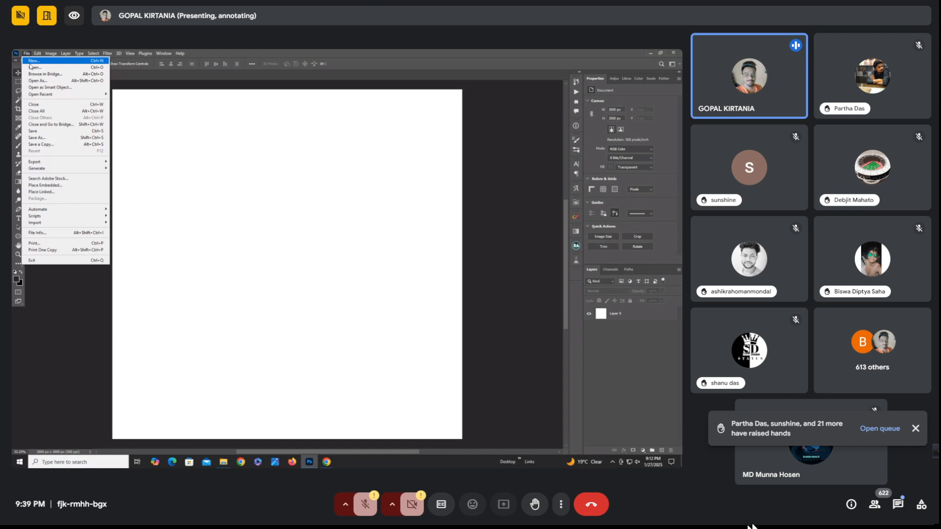
click(36, 68)
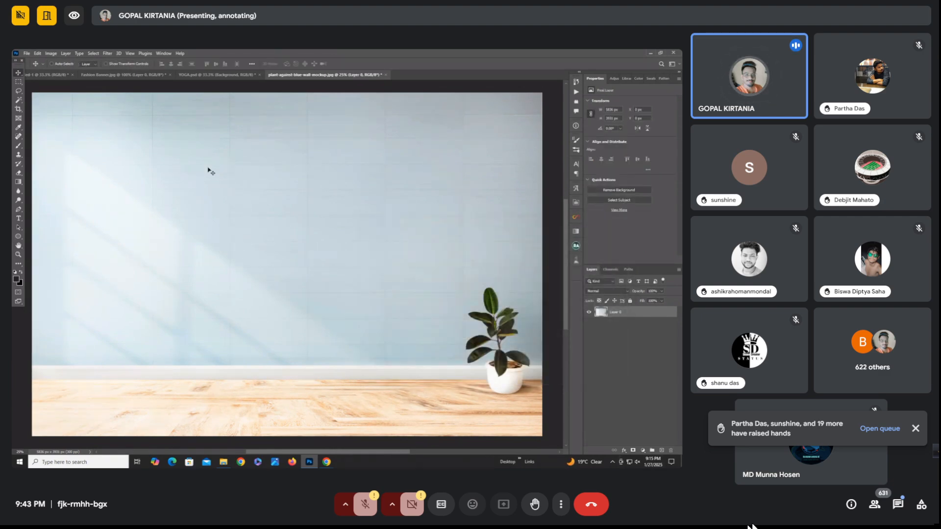
Shift the blue-wall picture up by about 40 px using the Move tool
drag(267, 182, 264, 180)
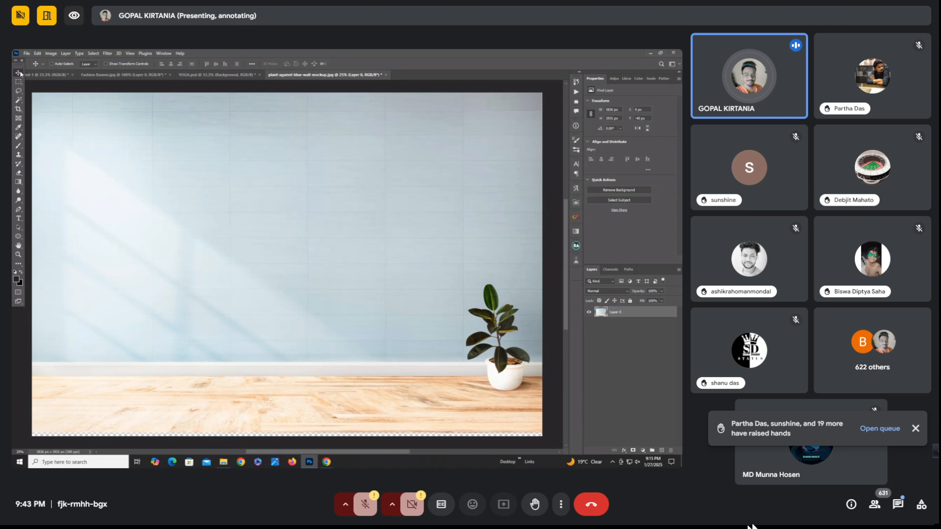
click(28, 72)
click(43, 73)
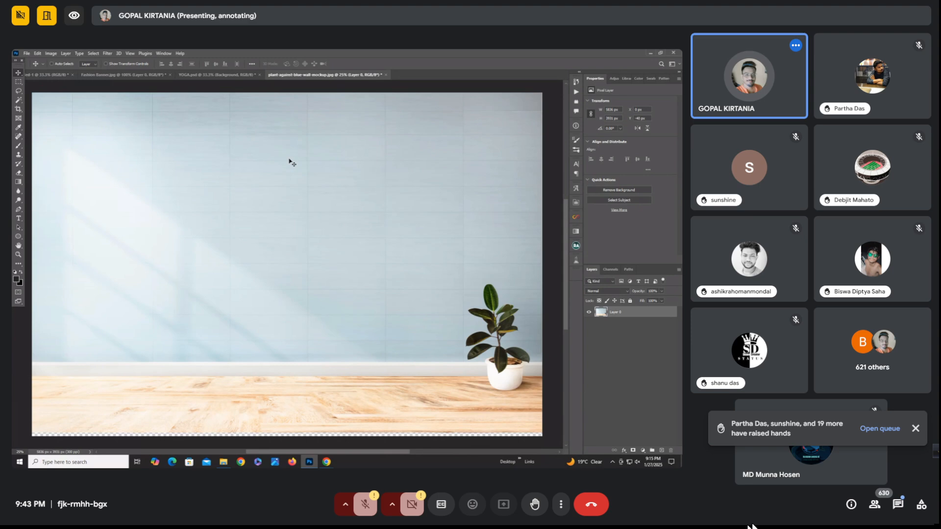
Bring the blue-wall picture into YOGA.psd as a layer directly above Background, covering the whole canvas
drag(288, 159, 284, 231)
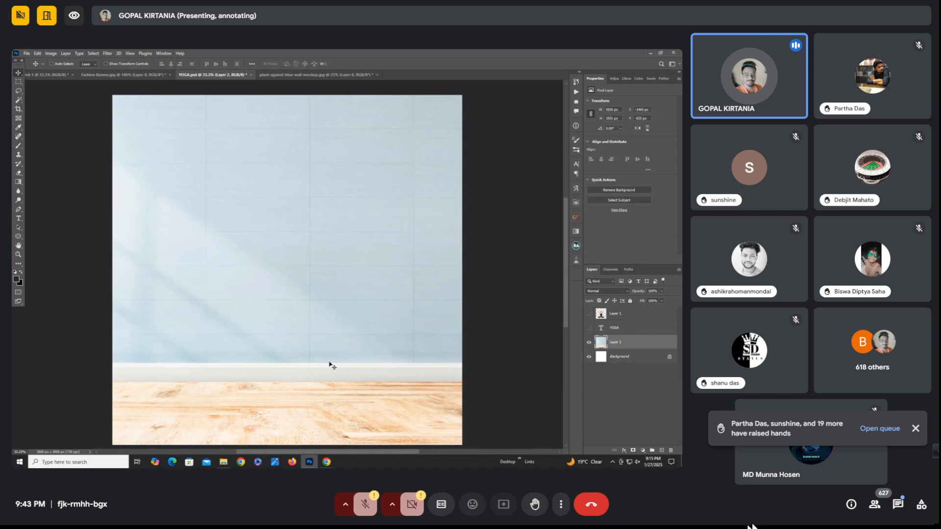
scroll(304, 348, down, 1)
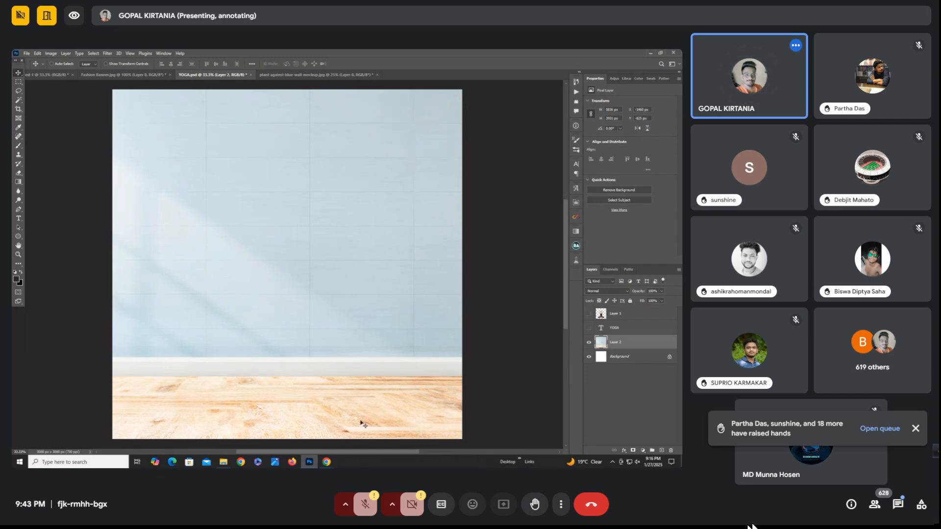
scroll(338, 409, down, 1)
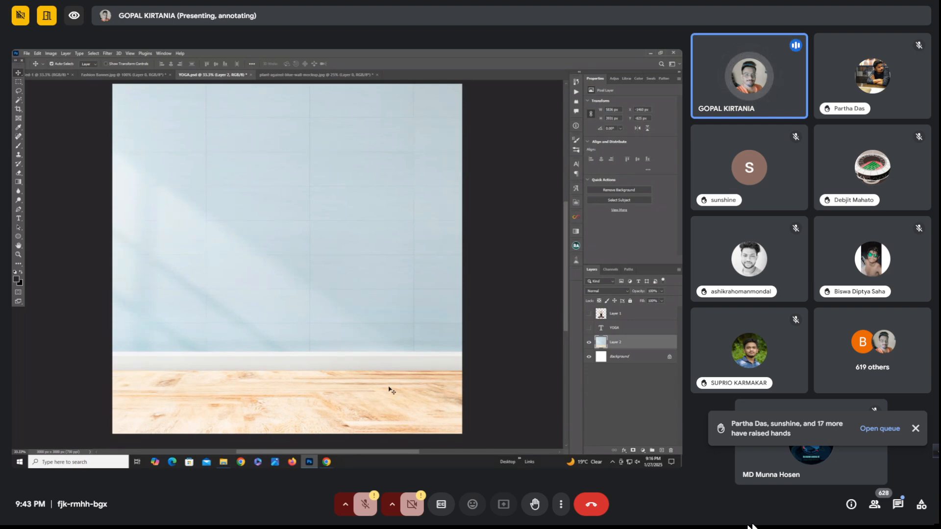
Select the Background layer and the YOGA text layer in turn
click(613, 354)
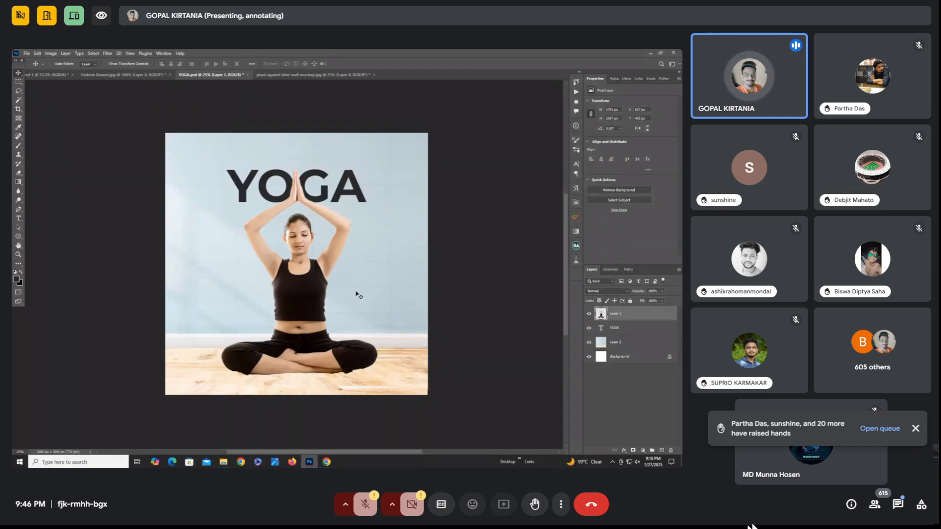
click(626, 331)
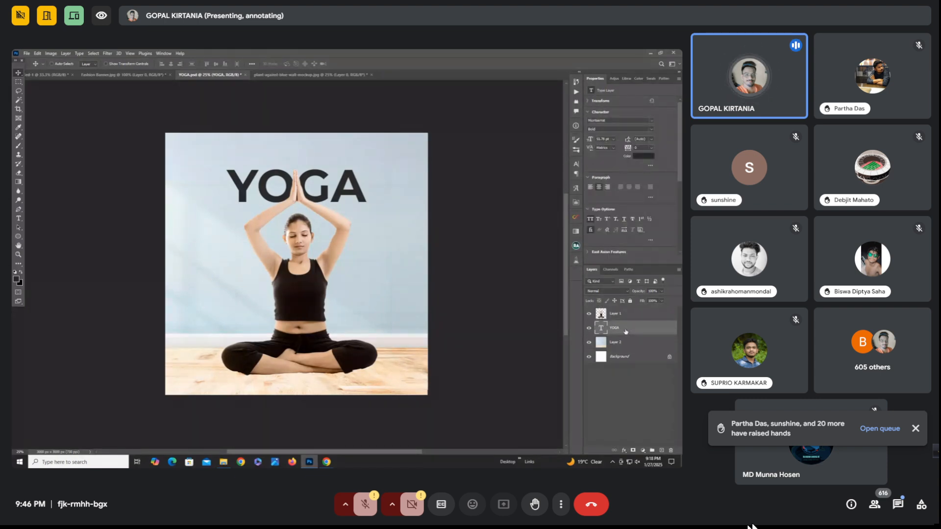
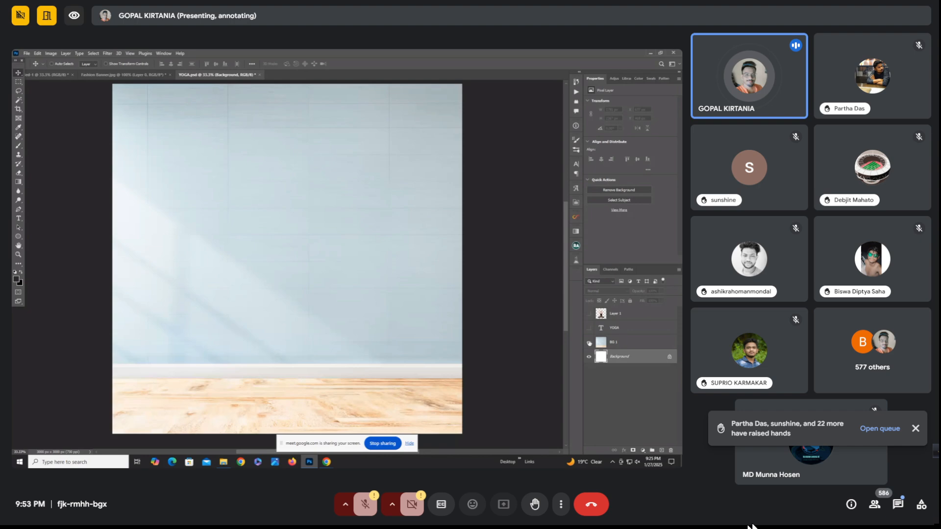
Show the BG 1, YOGA and Layer 1 layers and place Layer 1 between YOGA and BG 1
drag(589, 343, 588, 314)
drag(631, 313, 632, 323)
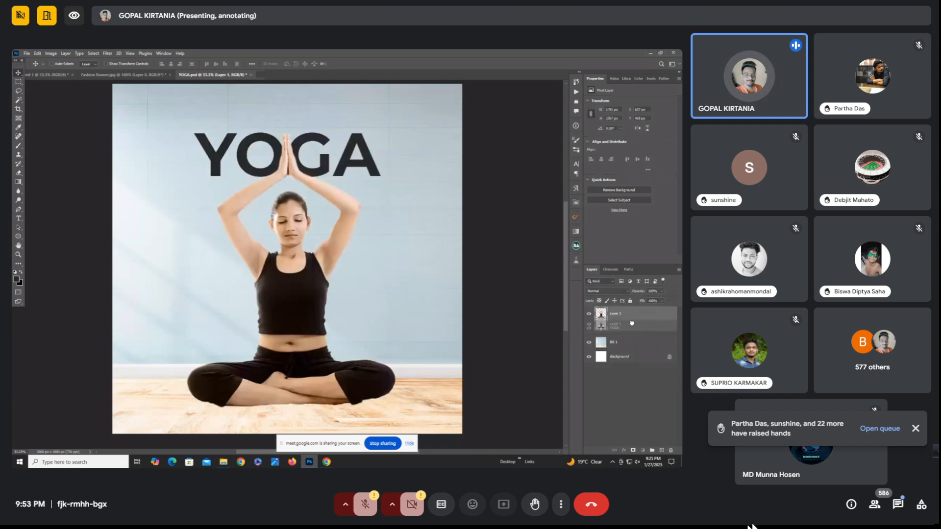
mouse_move(631, 324)
mouse_down()
mouse_move(634, 344)
mouse_move(631, 317)
mouse_up()
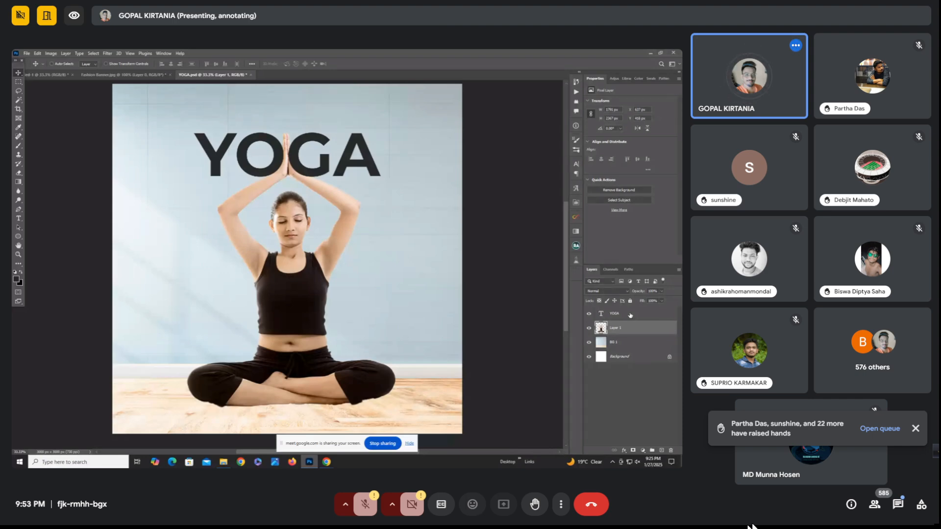
Toggle the YOGA text layer's visibility off and on, and send the layer backward beneath Layer 1
click(630, 316)
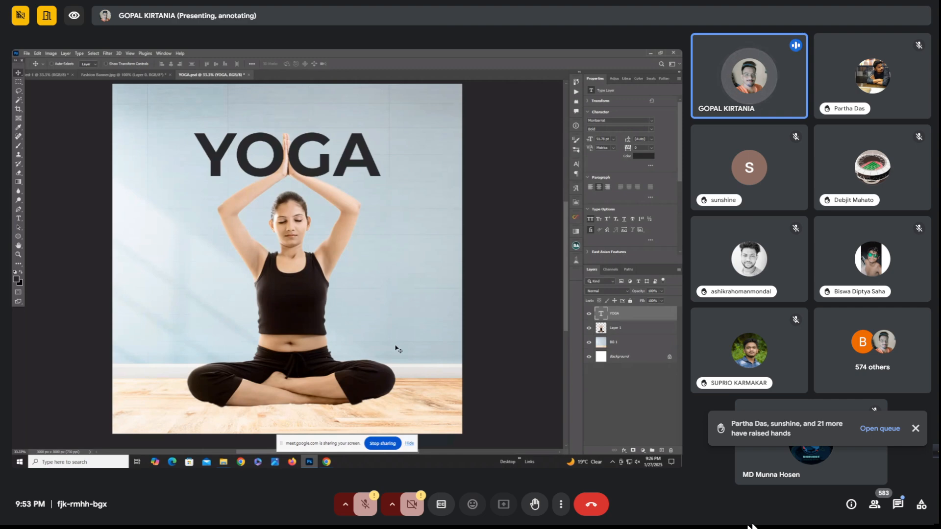
click(589, 313)
click(589, 313)
key(ctrl+bracketleft)
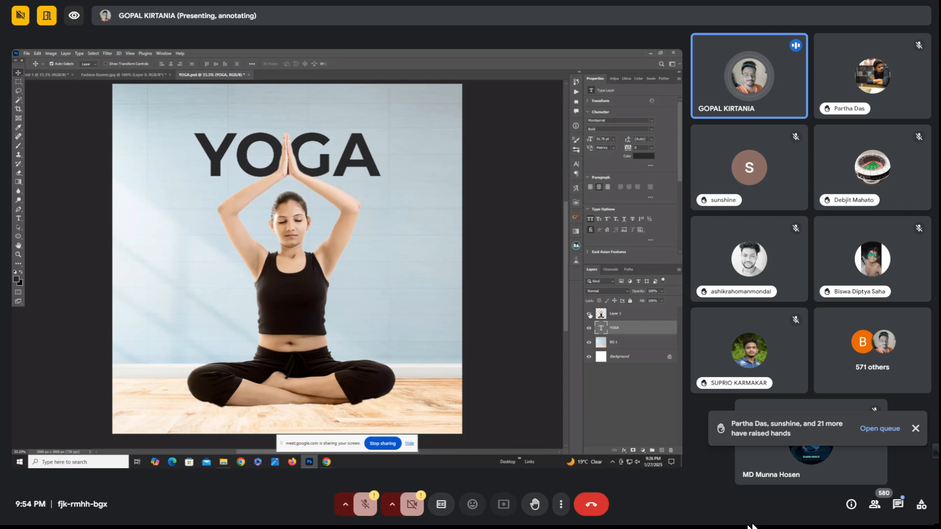
key(ctrl+bracketleft)
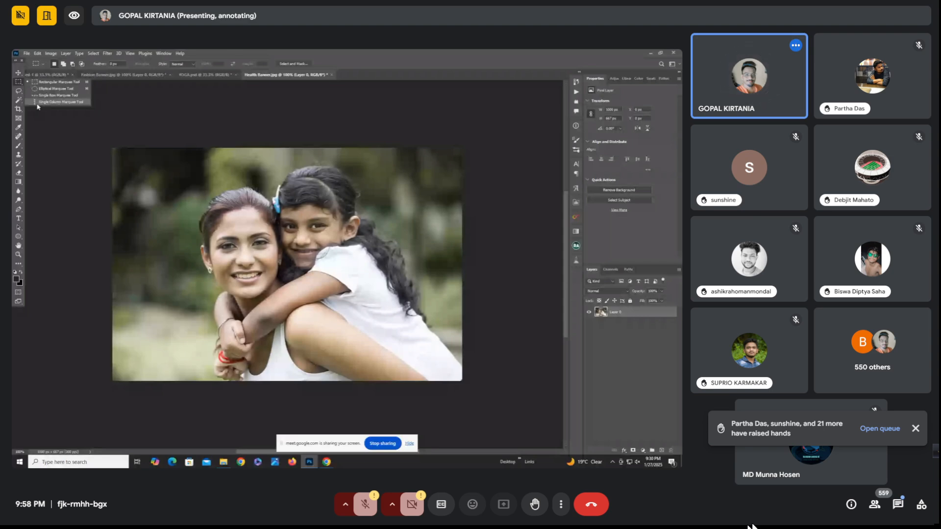
Exit full screen, check the other browser window showing the same meeting, and return to the first meeting window
key(F11)
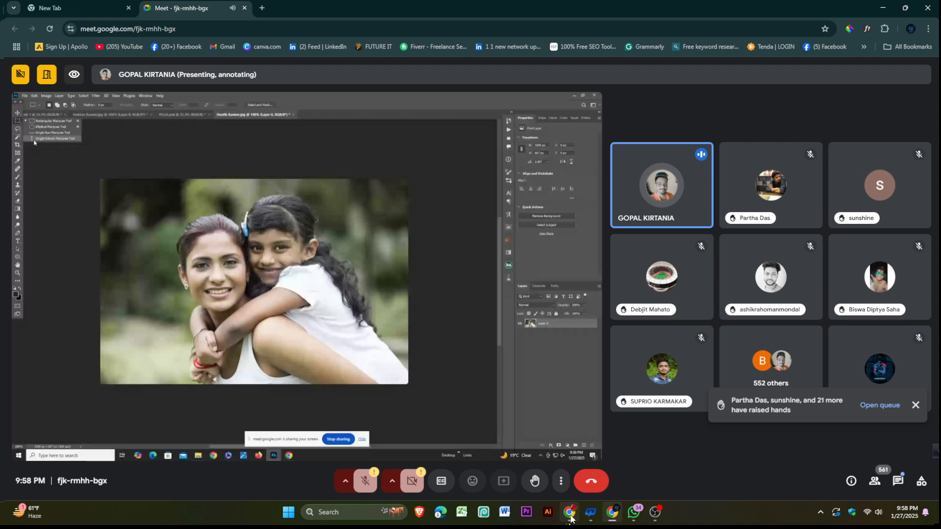
click(613, 513)
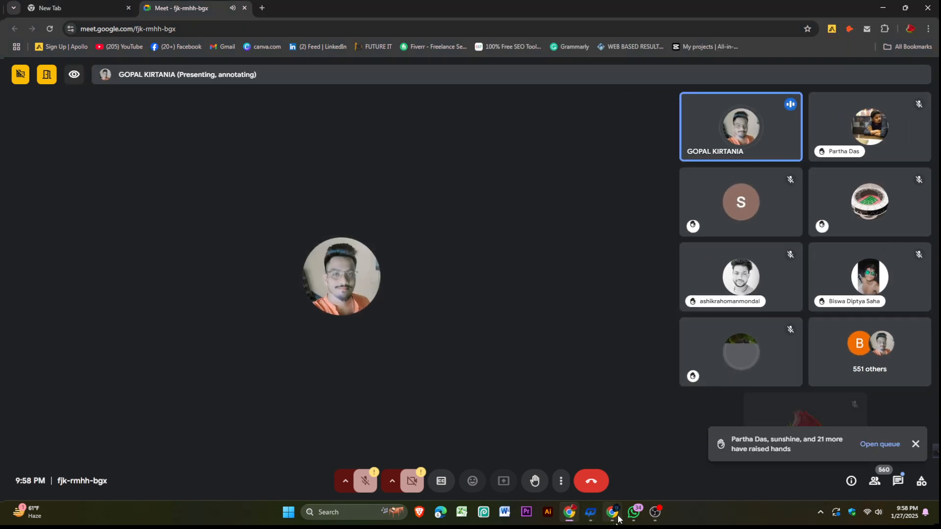
mouse_move(614, 515)
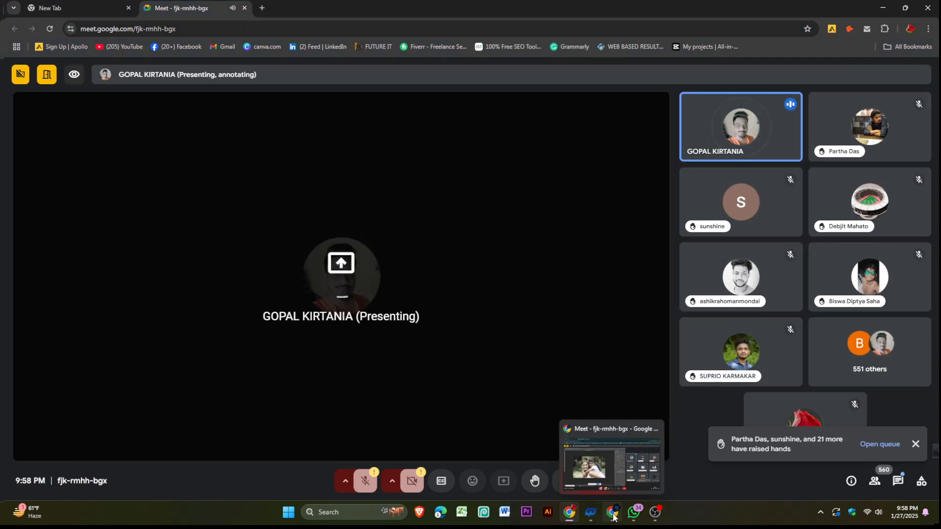
click(614, 513)
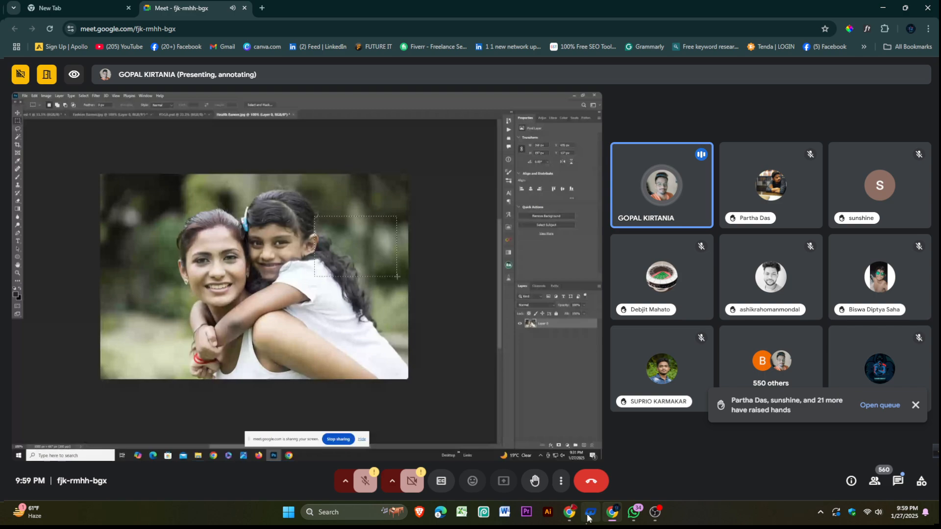
mouse_move(565, 516)
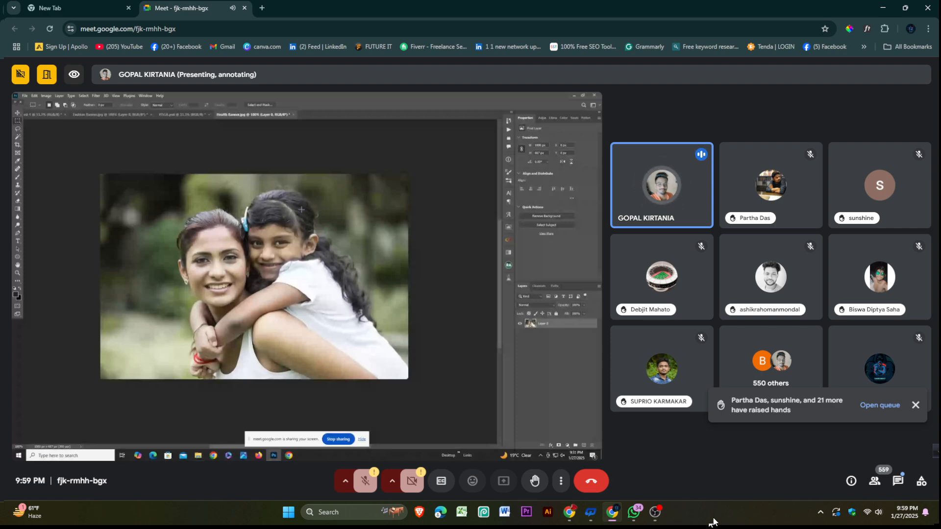
Alternate between the two browser windows to compare how each displays the presenter's shared photo edit
click(574, 517)
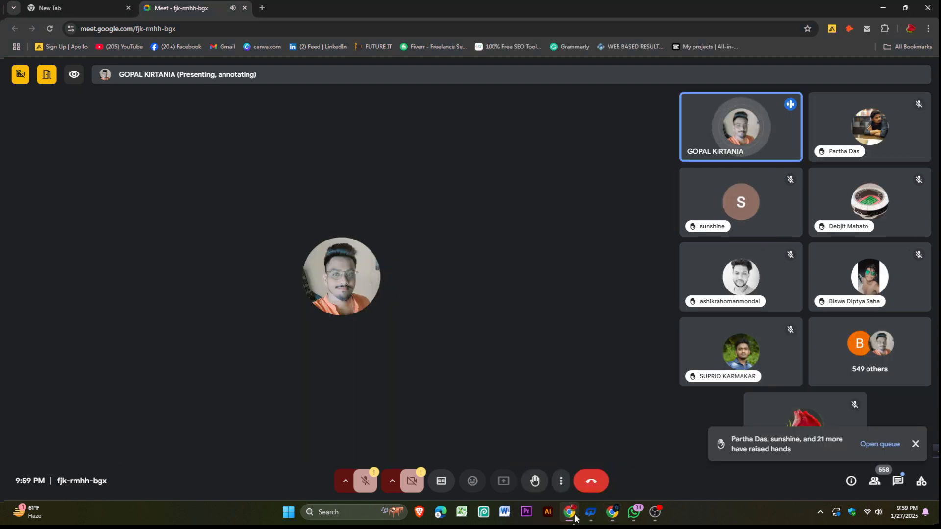
mouse_move(611, 519)
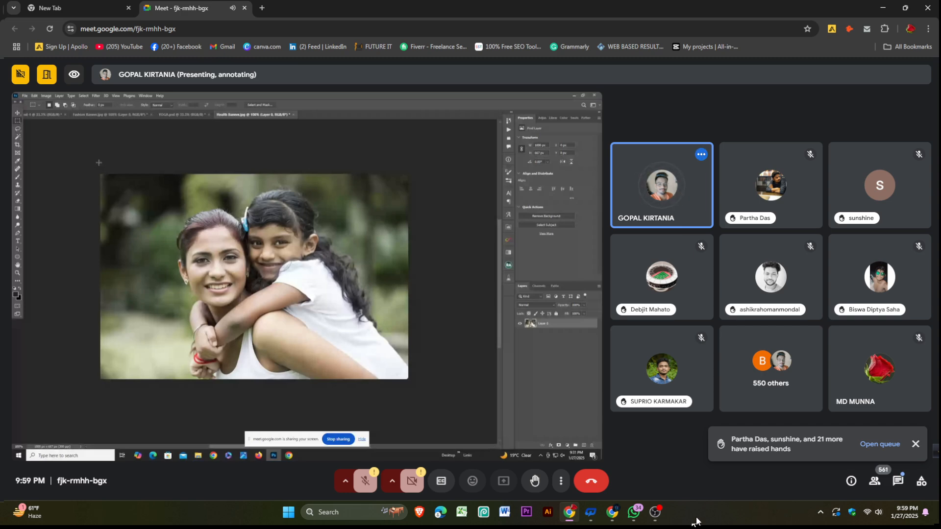
click(613, 515)
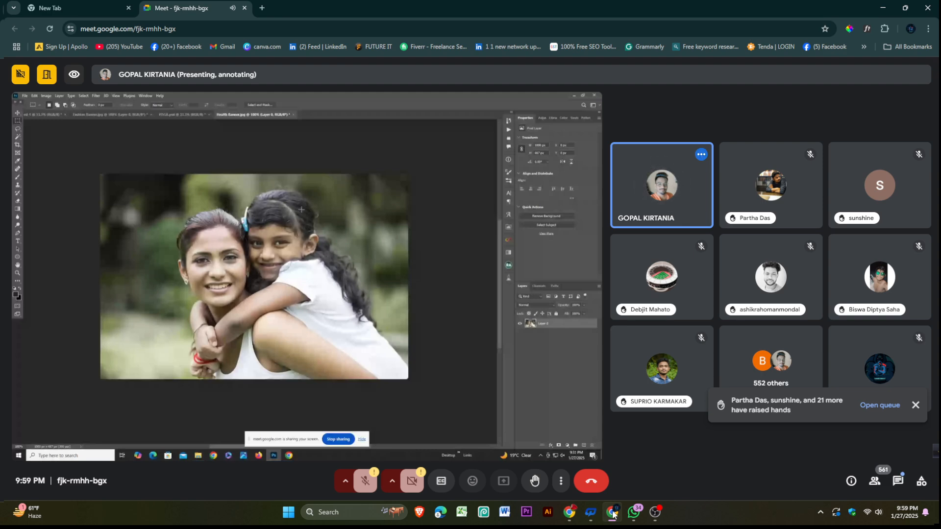
click(574, 517)
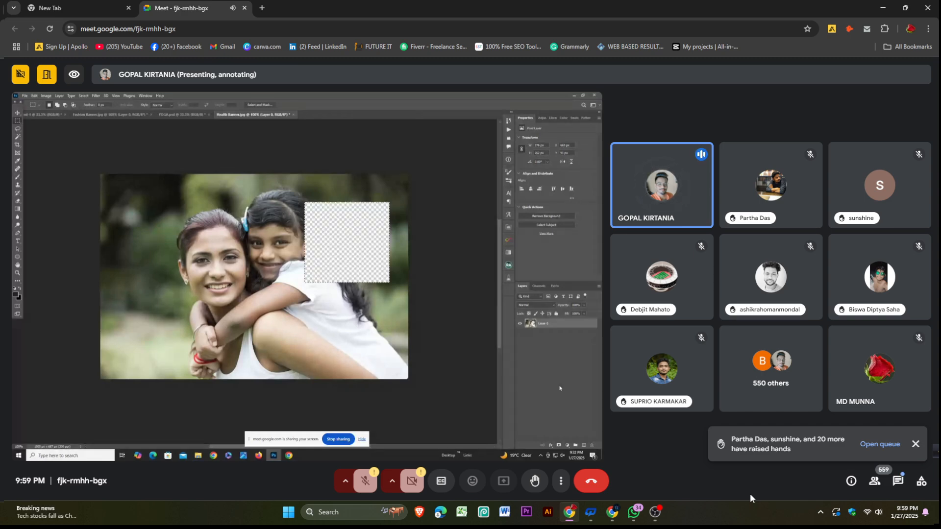
click(613, 513)
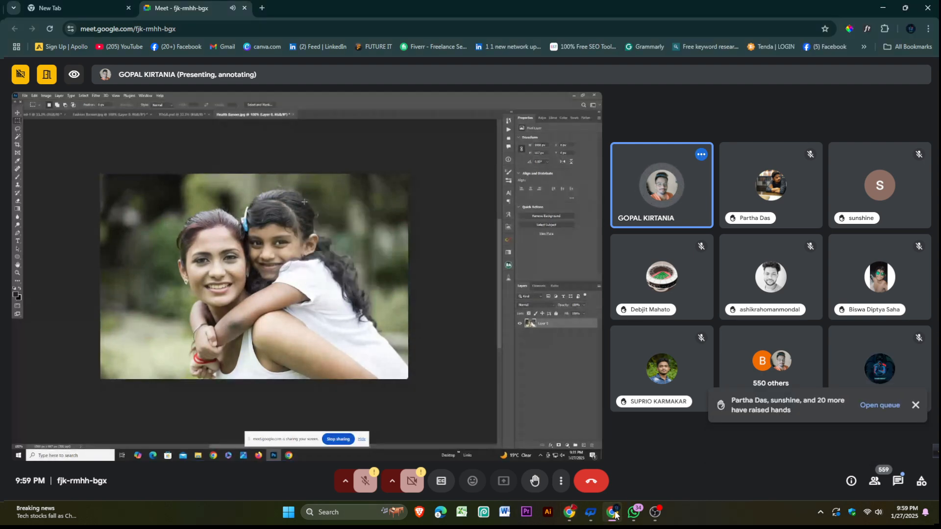
click(567, 514)
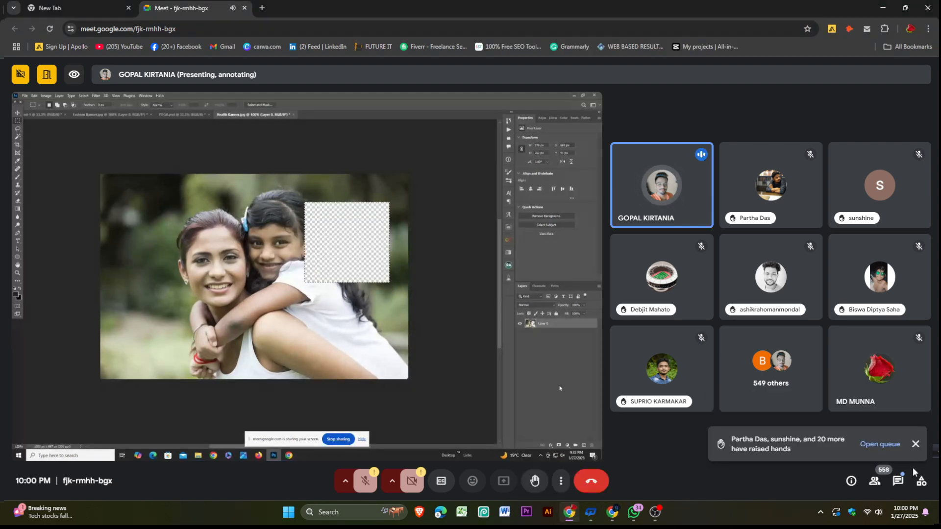
Dismiss the raised-hands notification and check the shared photo in both meeting windows again
click(915, 445)
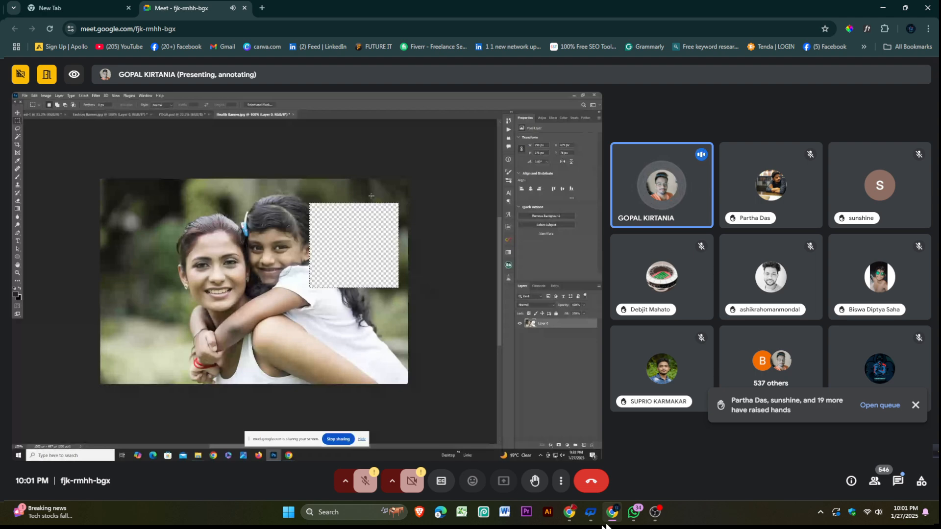
mouse_move(566, 517)
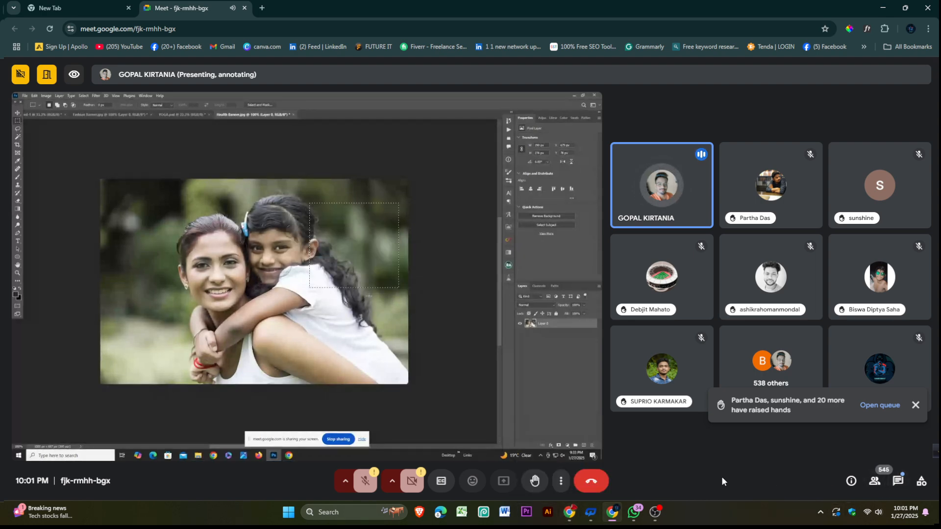
click(567, 518)
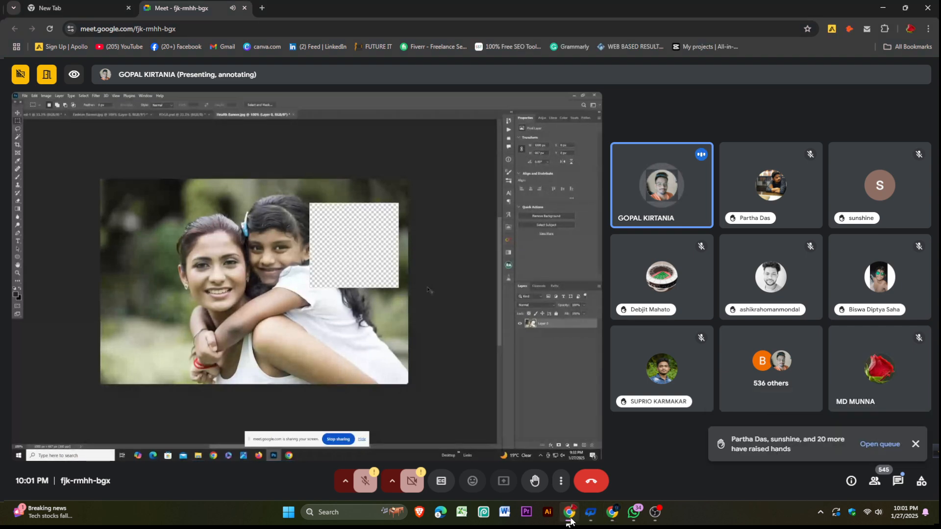
click(610, 515)
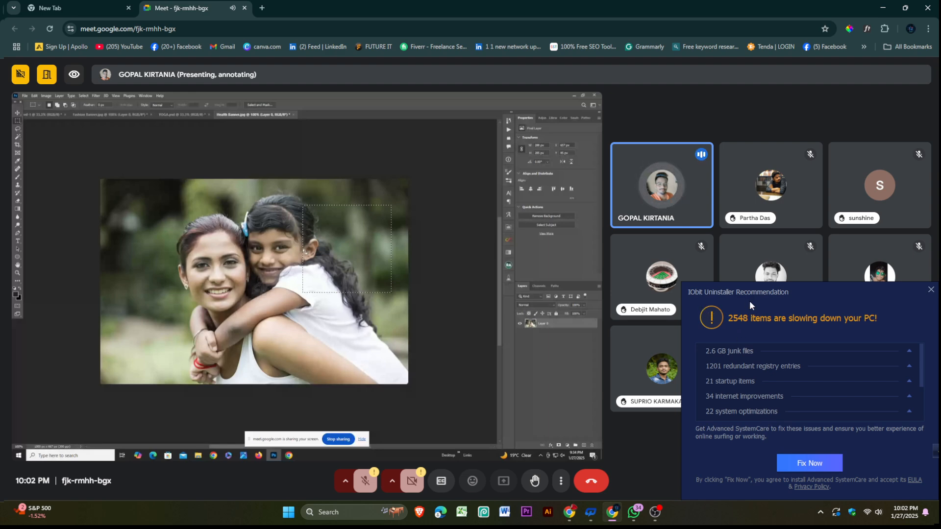
Close the IObit Uninstaller recommendation and show the meeting window in full screen
click(931, 289)
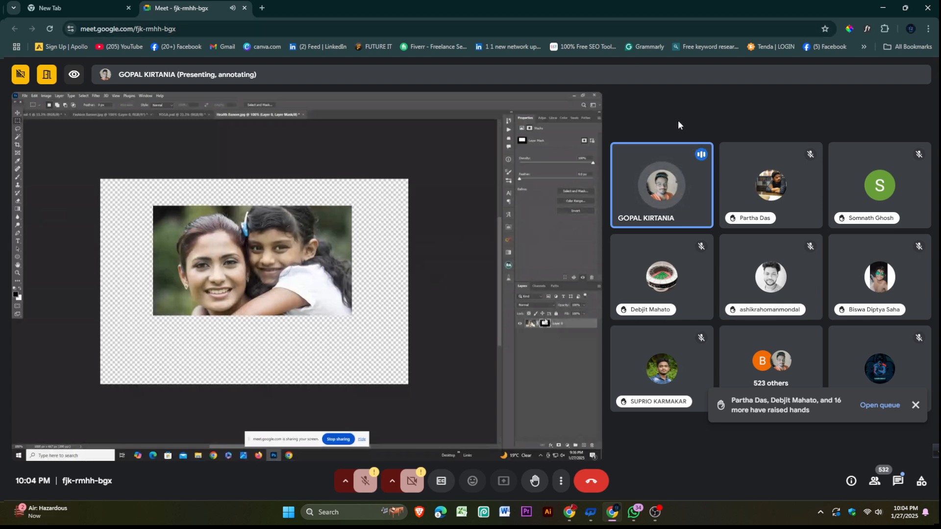
key(F11)
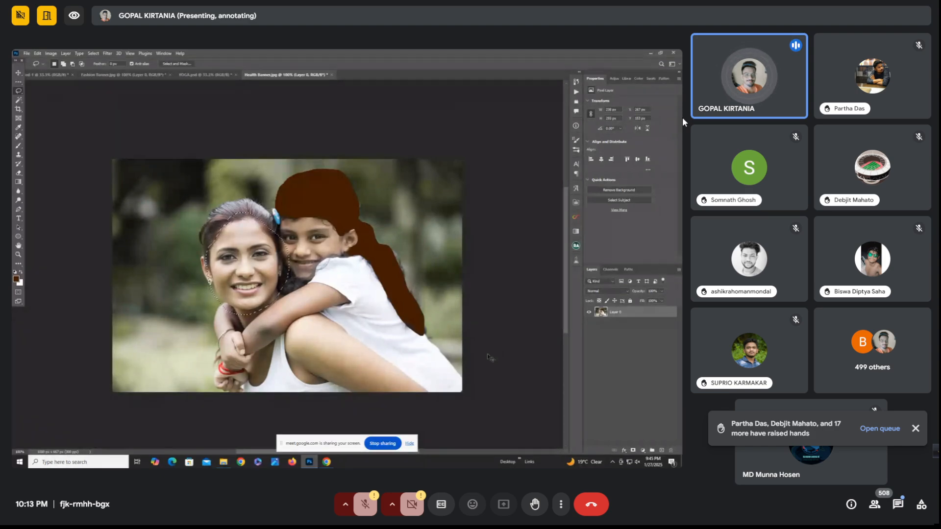
Open the Levels adjustment for the selected area of the Health Banner photo
key(ctrl+l)
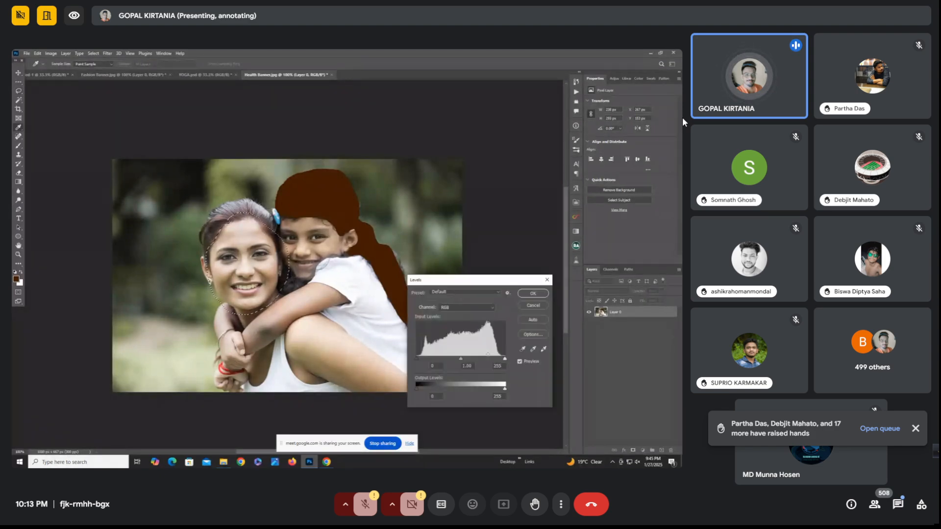
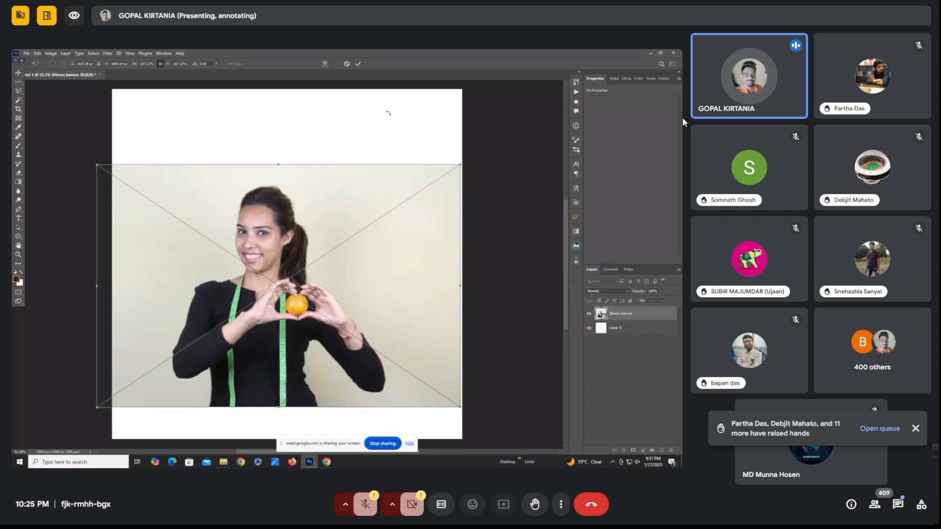
Exit full screen, compare the Fitness banner demonstration in both meeting windows, and return to a full-screen view
key(F11)
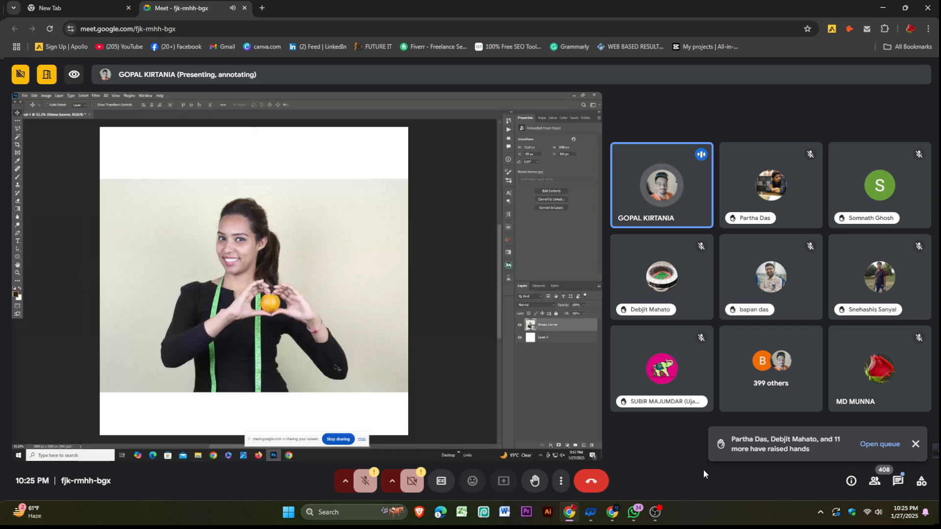
click(609, 518)
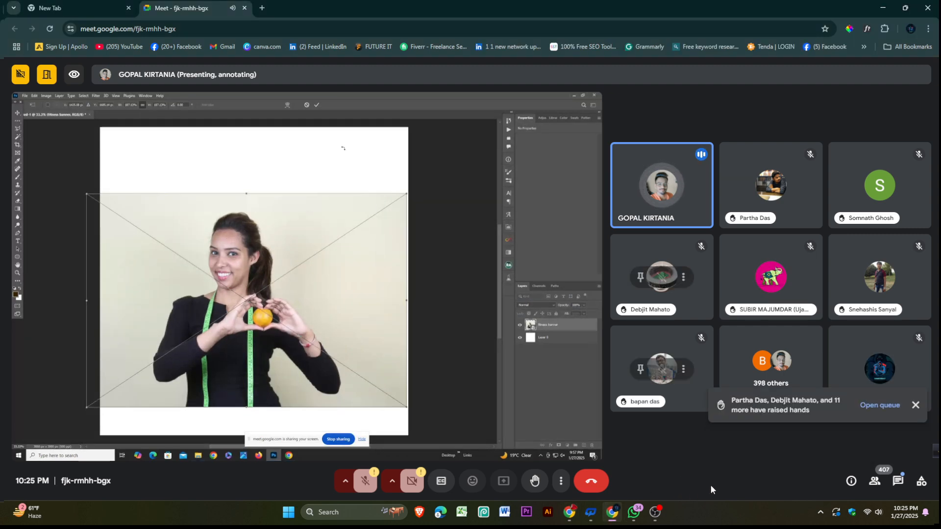
click(567, 516)
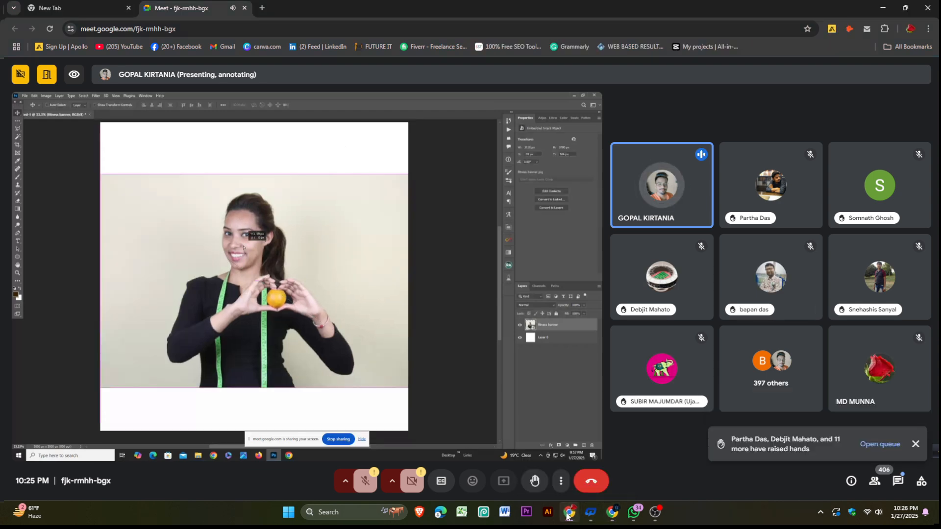
click(567, 515)
click(567, 515)
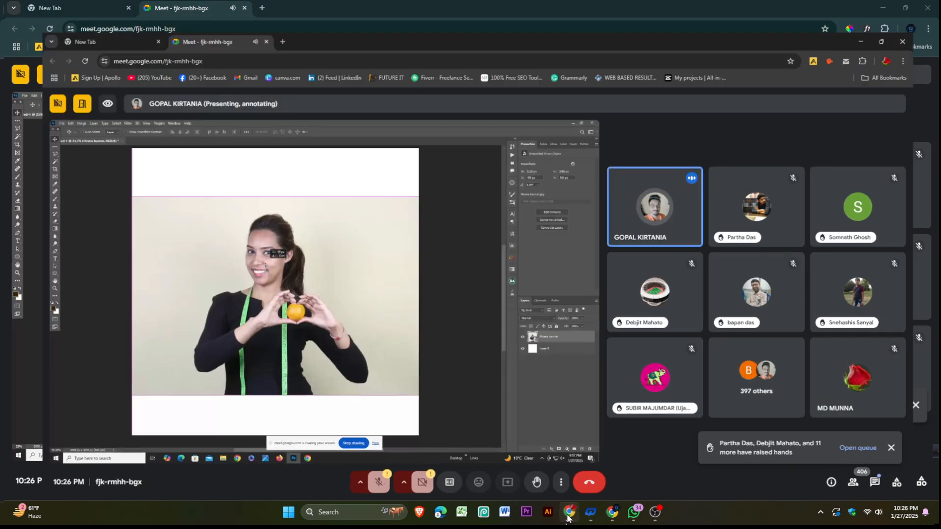
click(567, 515)
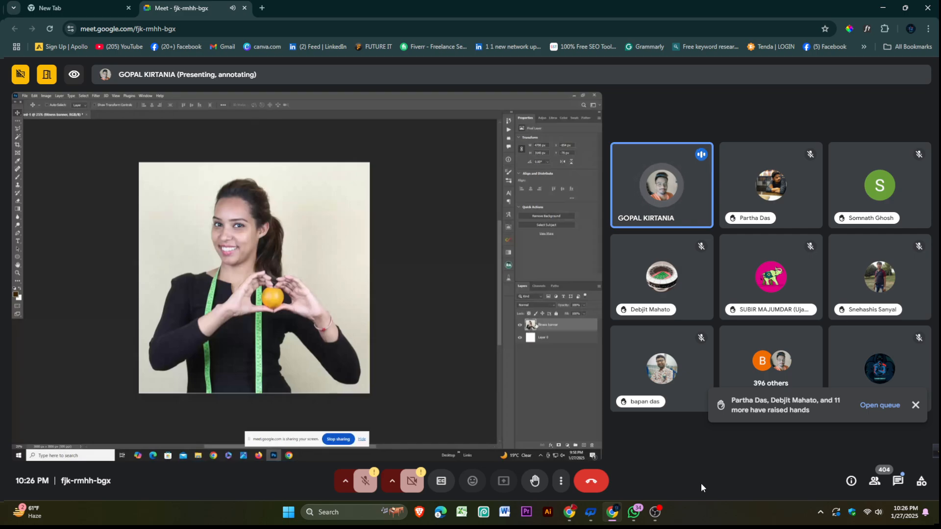
key(F11)
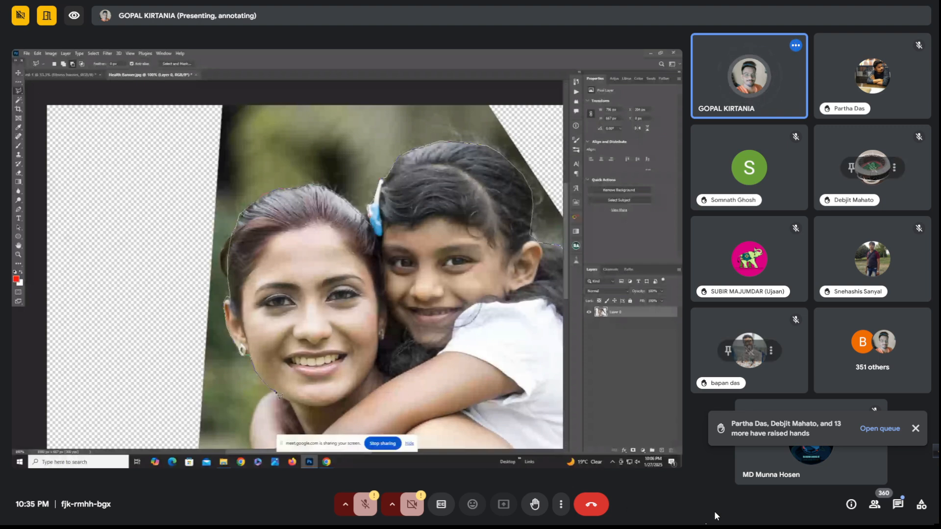
Leave full screen and compare the shared Health Banner cutout in the two meeting windows
key(F11)
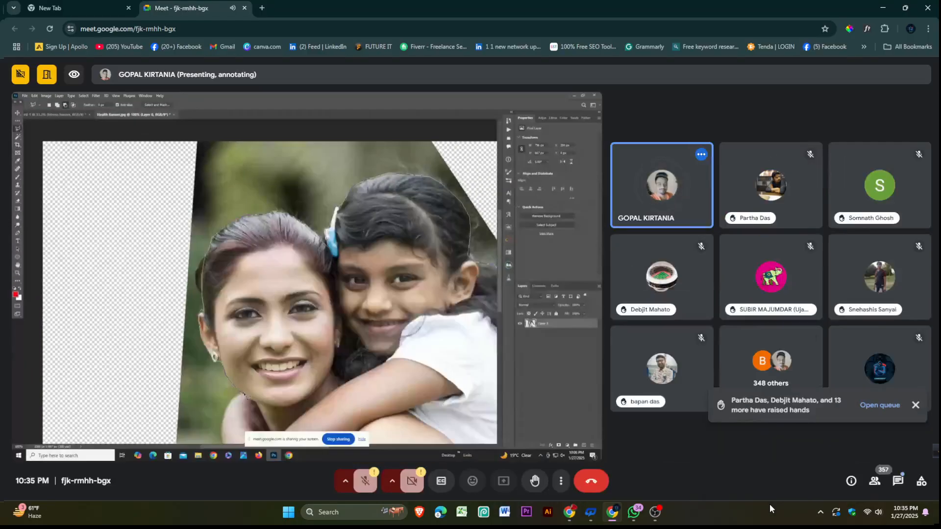
click(570, 516)
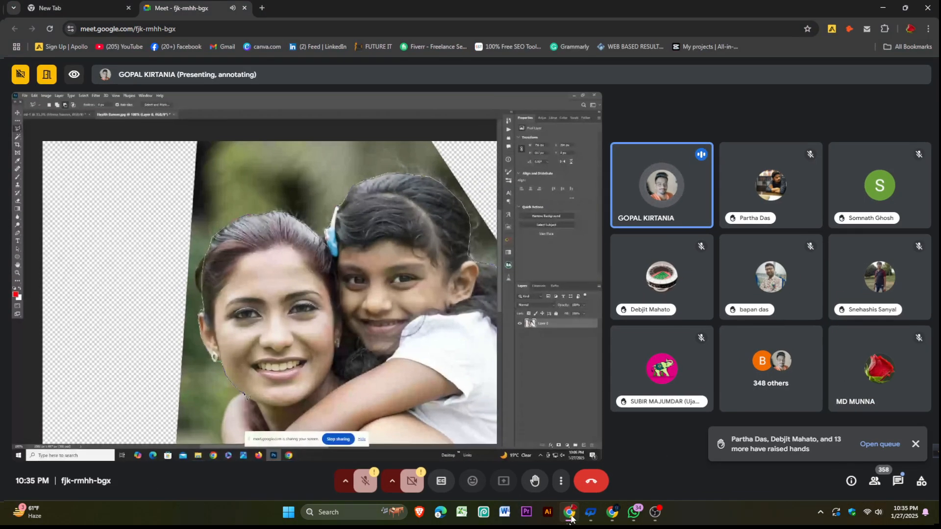
click(610, 515)
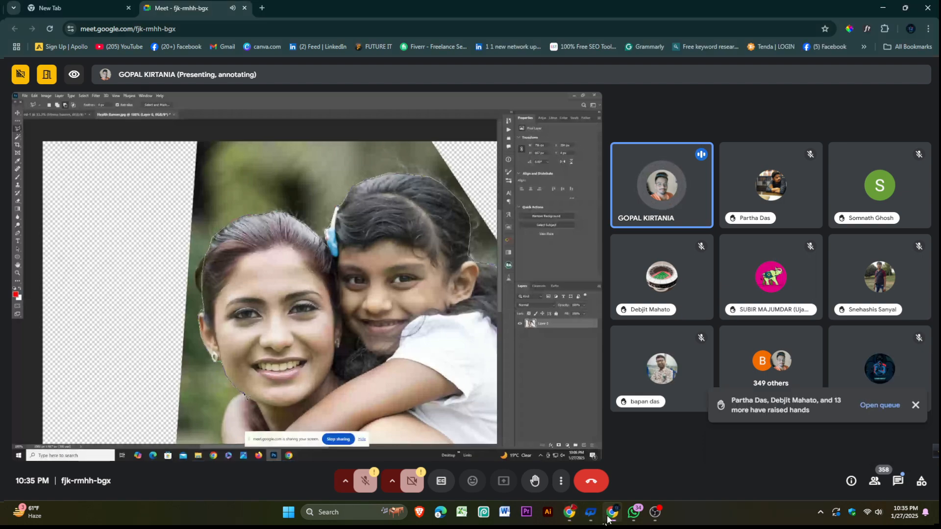
click(608, 517)
click(609, 518)
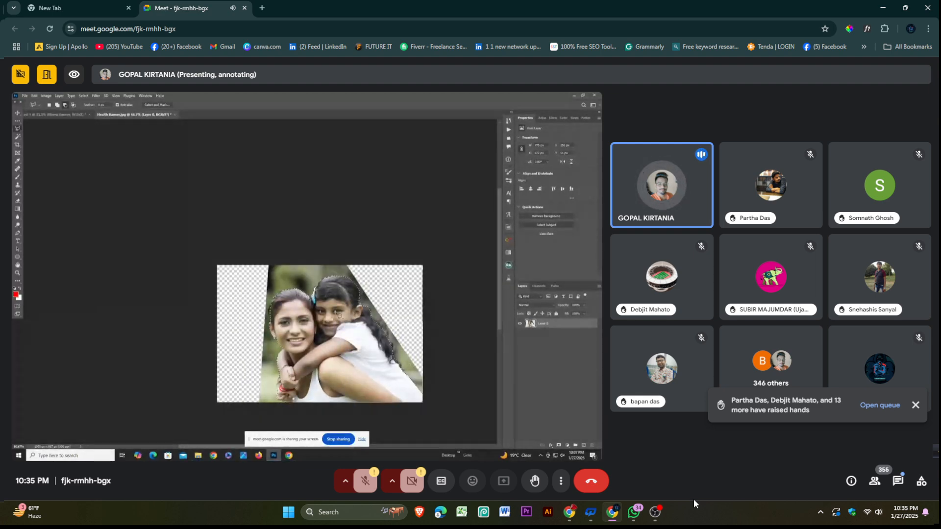
Show the meeting in full screen and enlarge the page zoom to 175%
key(F11)
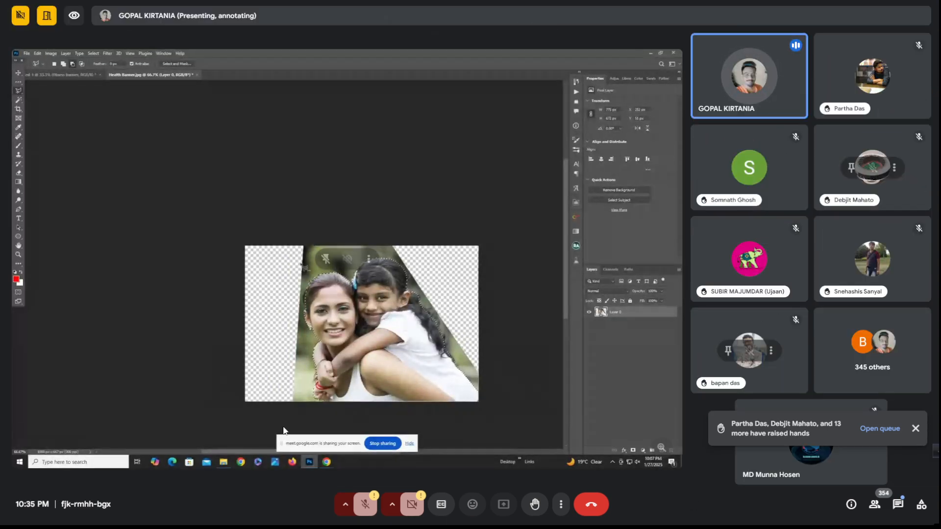
key(ctrl+plus)
key(ctrl+plus)
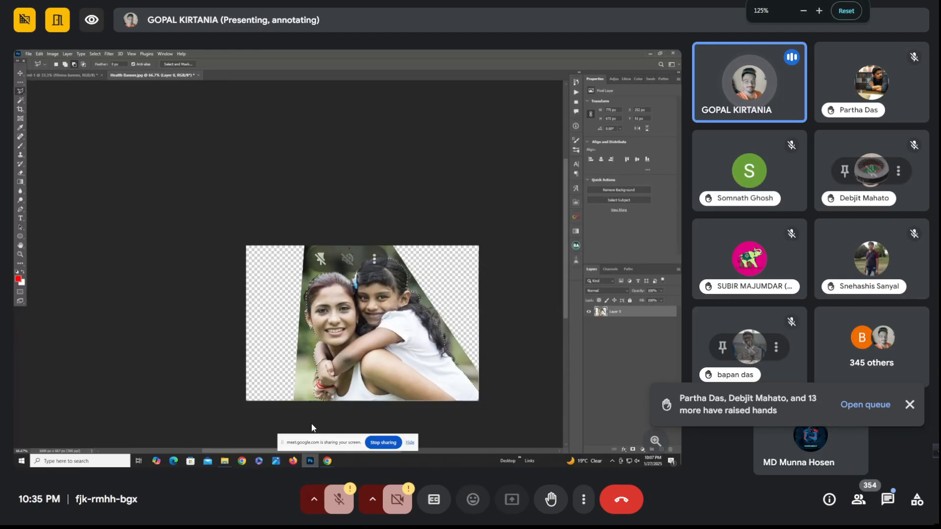
key(ctrl+plus)
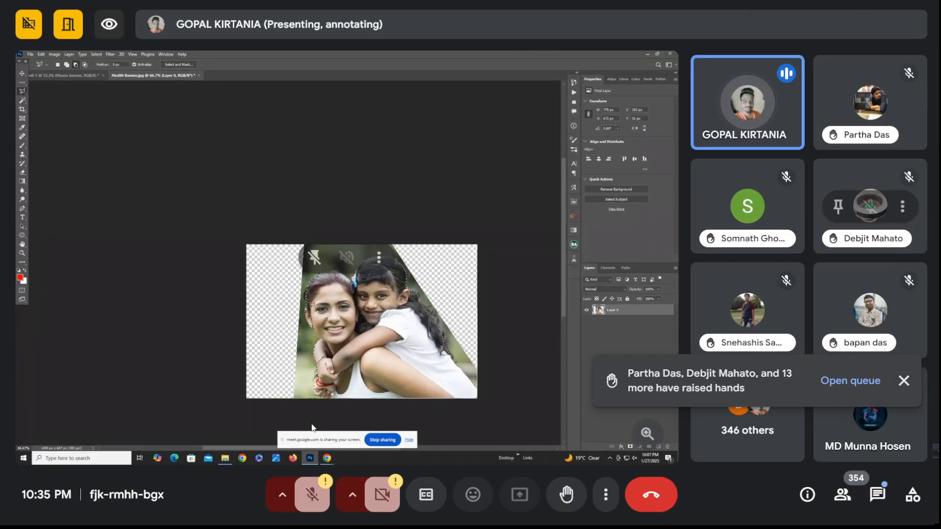
key(ctrl+plus)
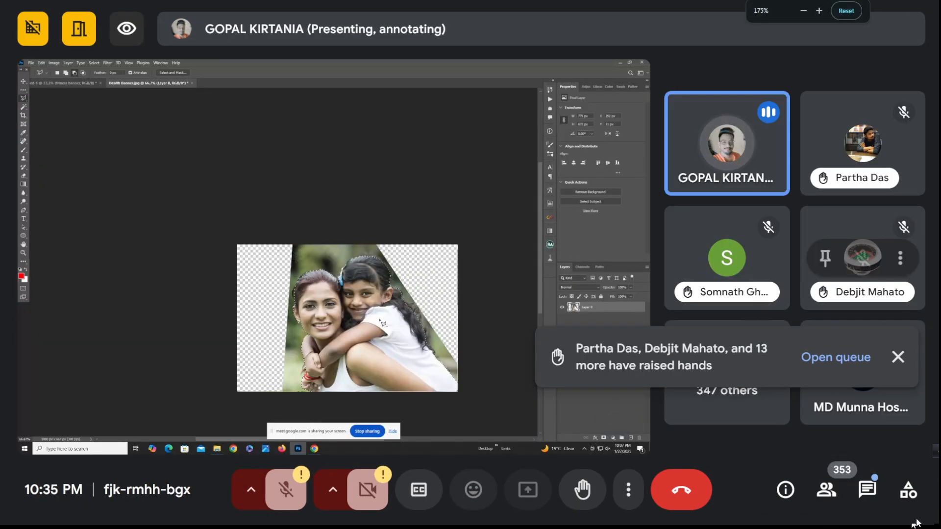
Enlarge the meeting page zoom to 250% and dismiss the raised-hands notification
click(899, 367)
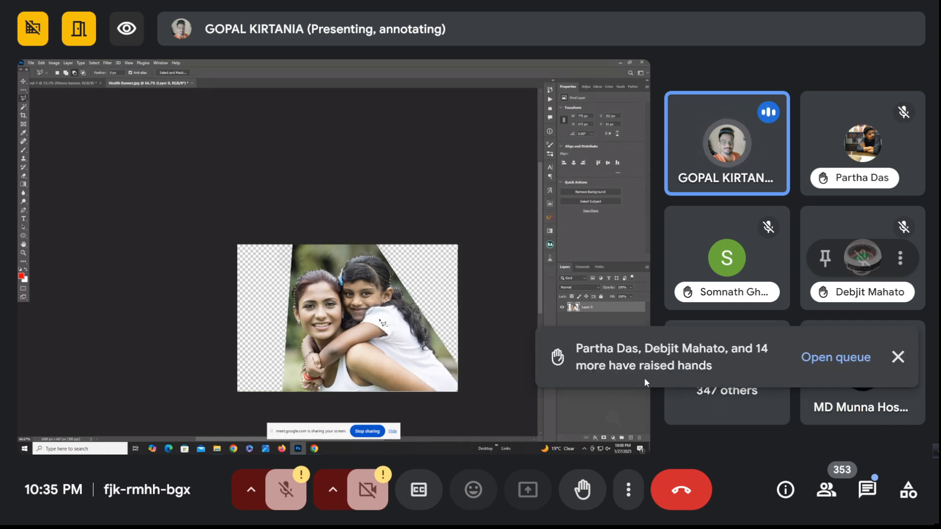
key(ctrl+plus)
key(ctrl+plus)
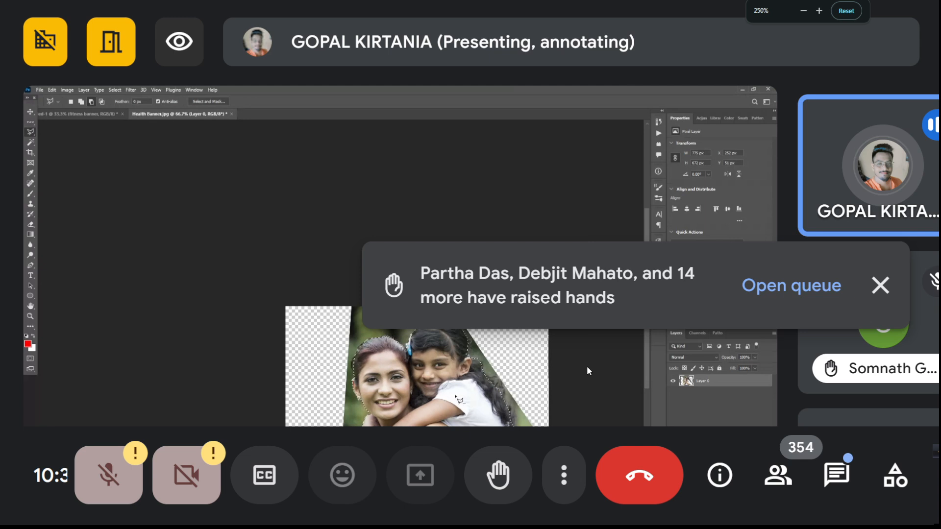
click(878, 287)
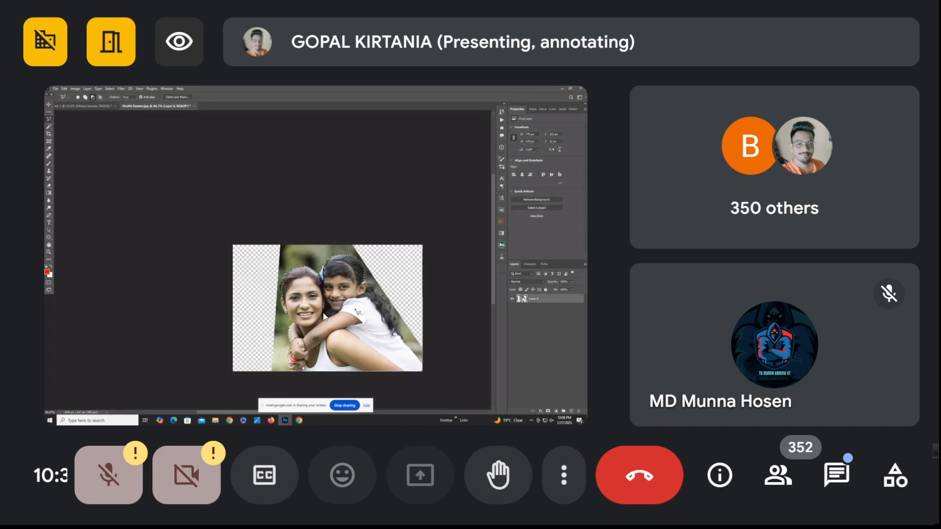
Try a 500% page zoom on the meeting and reduce it again so the shared screen is readable
key(ctrl+plus)
key(ctrl+plus)
key(ctrl+plus)
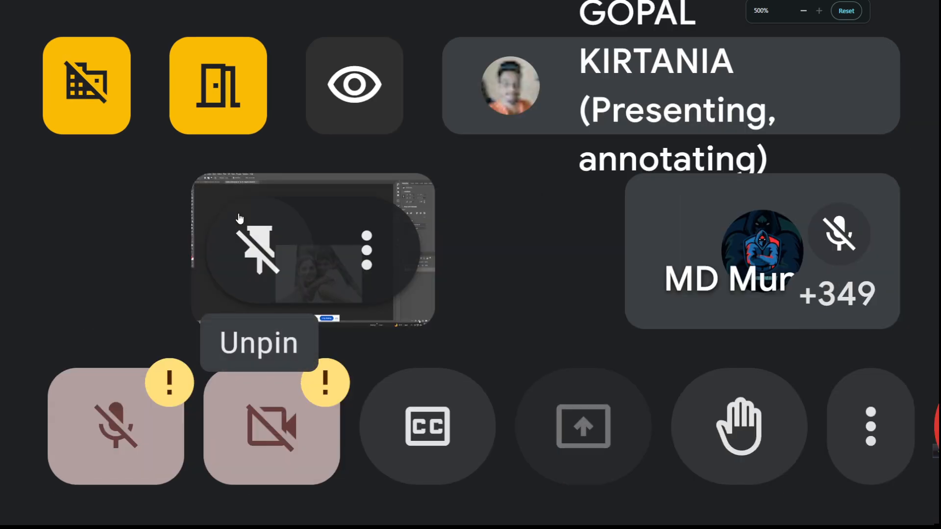
key(ctrl+minus)
key(ctrl+minus)
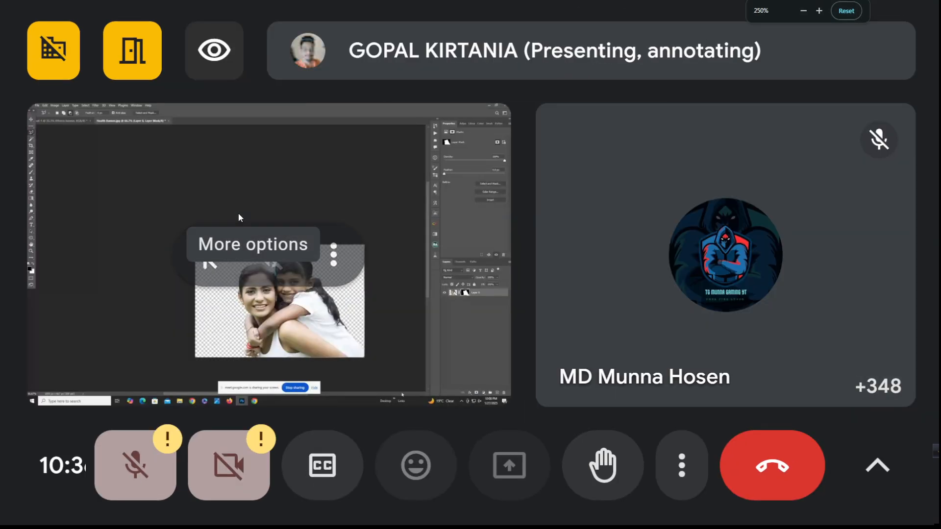
key(ctrl+minus)
key(ctrl+minus)
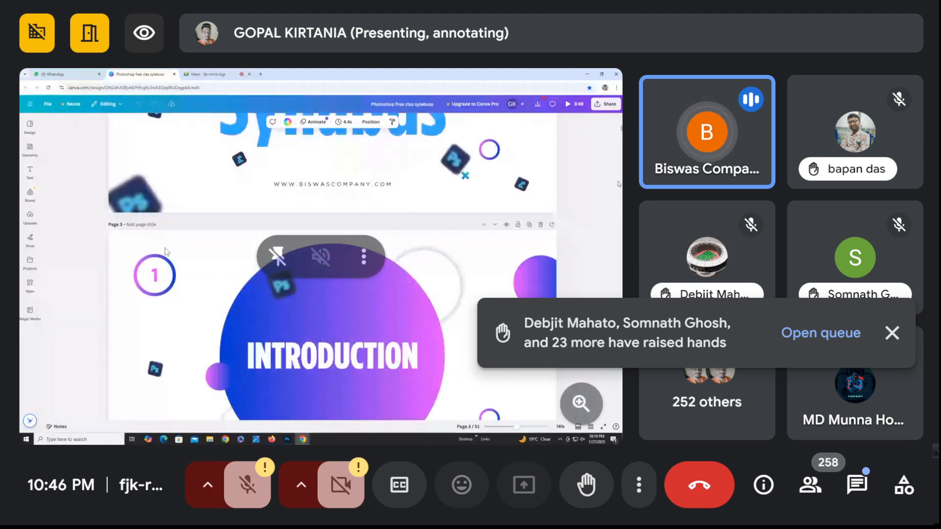
Reduce the meeting page zoom to 125% while the Photoshop class syllabus is being presented
key(ctrl+minus)
key(ctrl+minus)
key(ctrl+minus)
key(ctrl+minus)
key(ctrl+minus)
key(ctrl+minus)
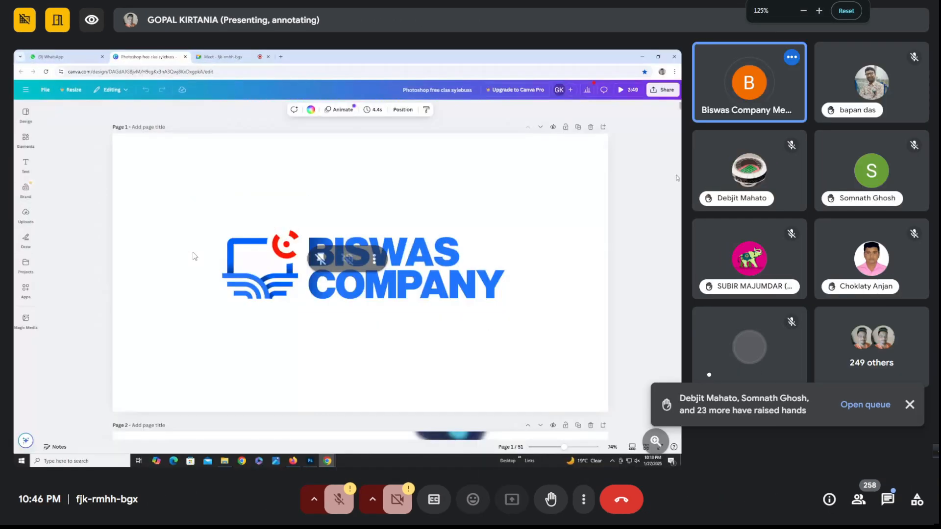
Reduce the meeting page zoom well below 80% to shrink the meeting controls, and exit full screen
key(ctrl+minus)
key(ctrl+minus)
key(ctrl+minus)
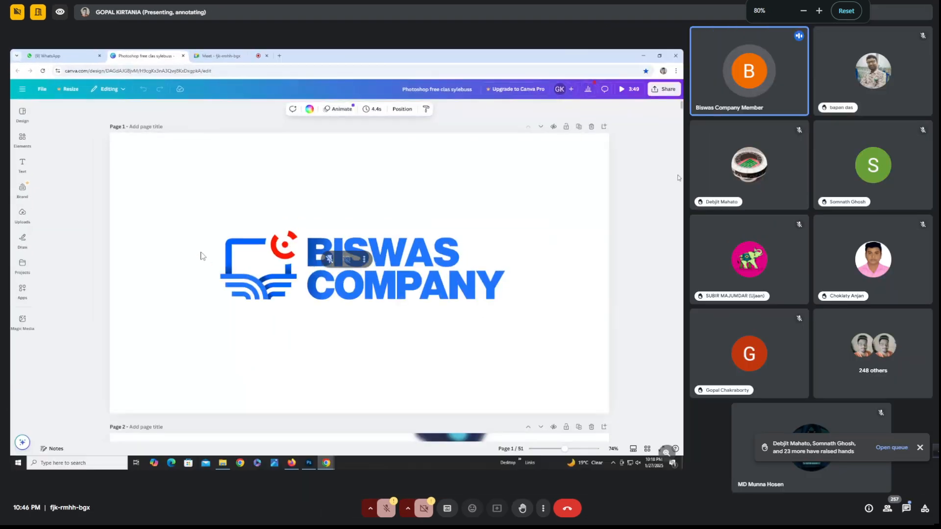
key(ctrl+minus)
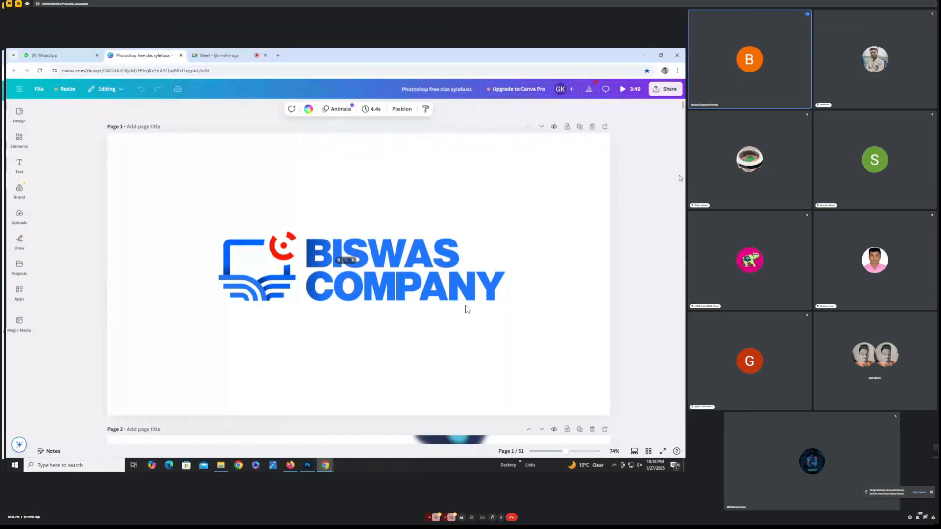
key(ctrl+minus)
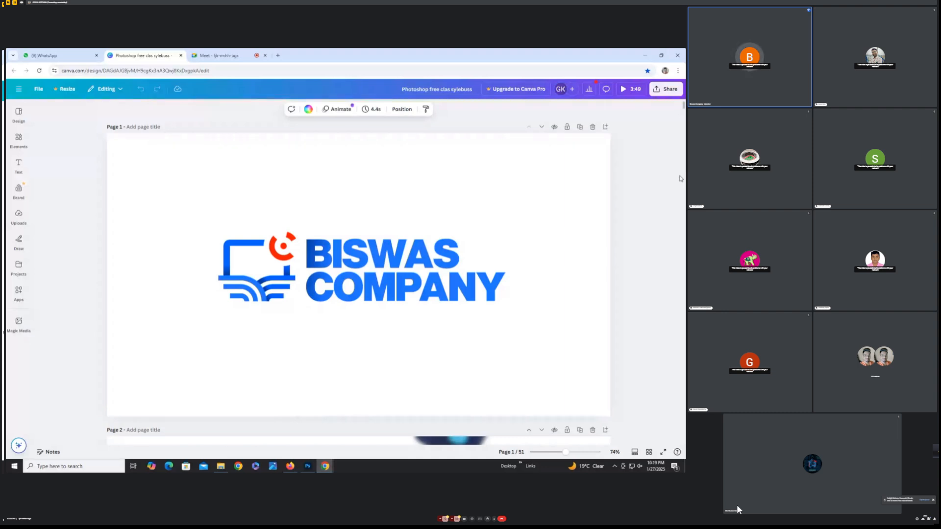
key(F11)
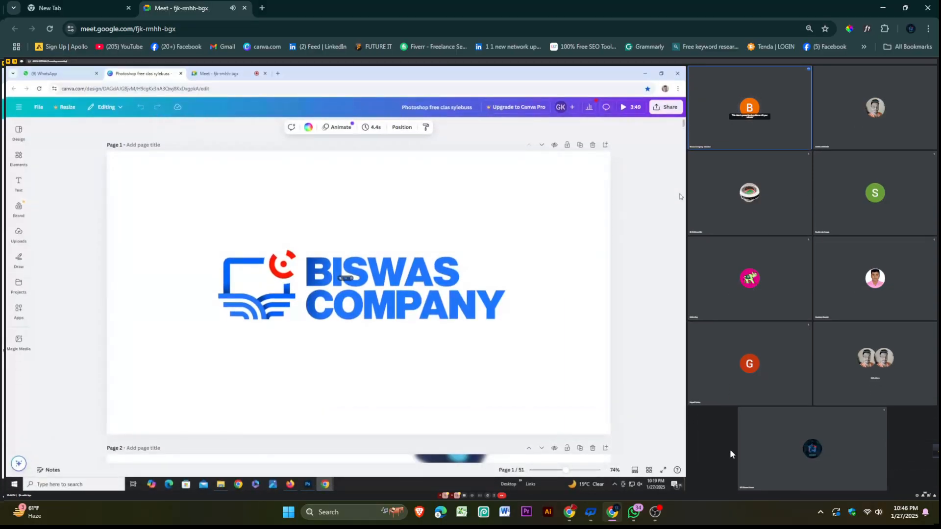
Switch back and forth between OBS and the Google Meet window during the class, finishing in OBS
mouse_move(652, 516)
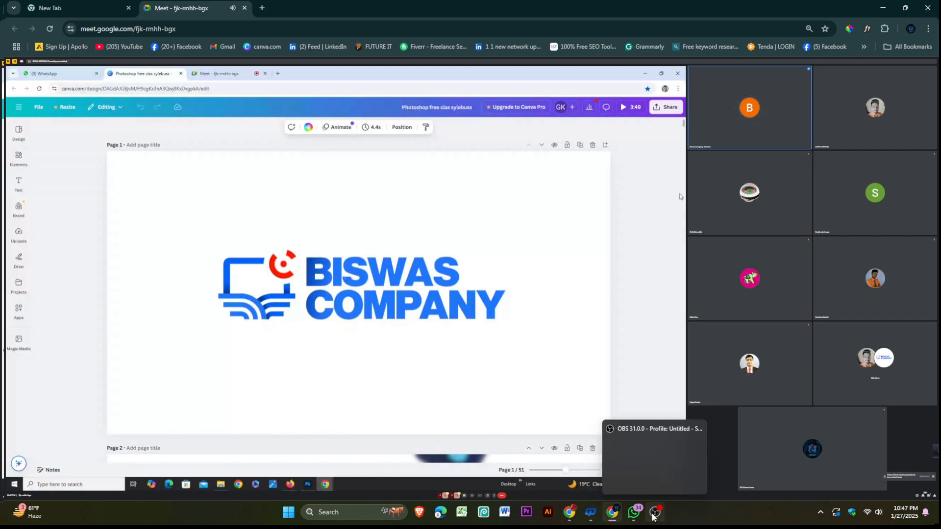
click(661, 464)
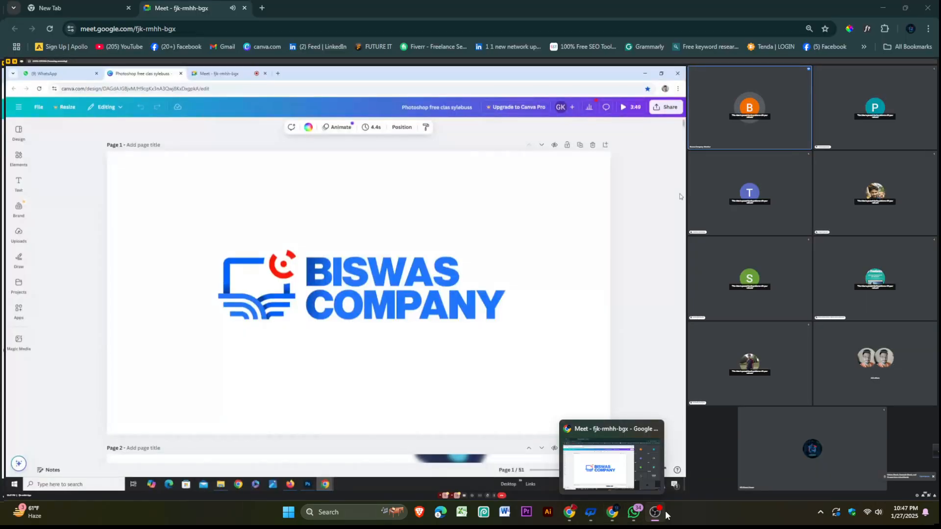
mouse_move(657, 514)
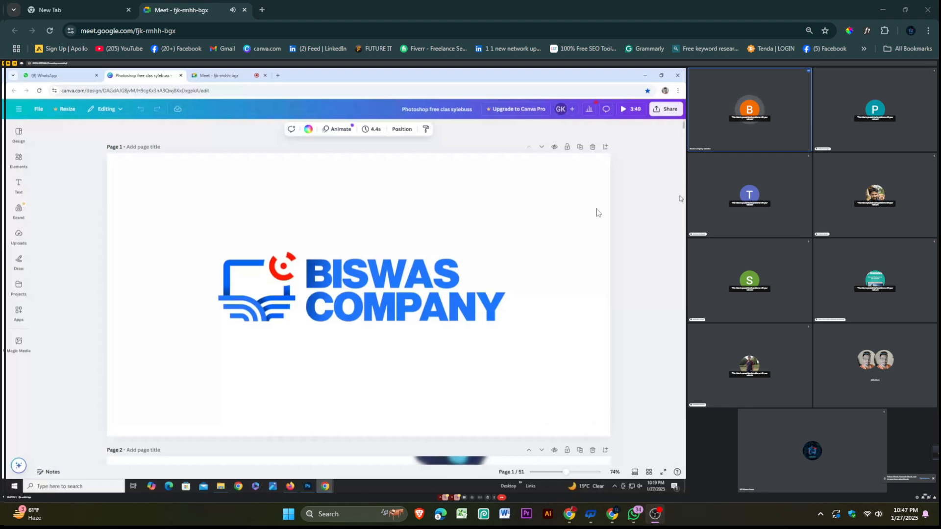
click(613, 521)
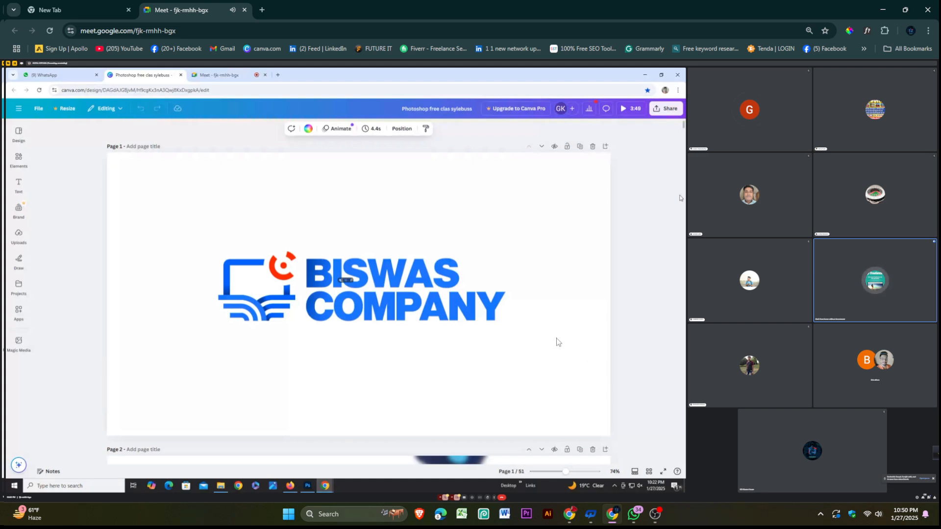
click(656, 514)
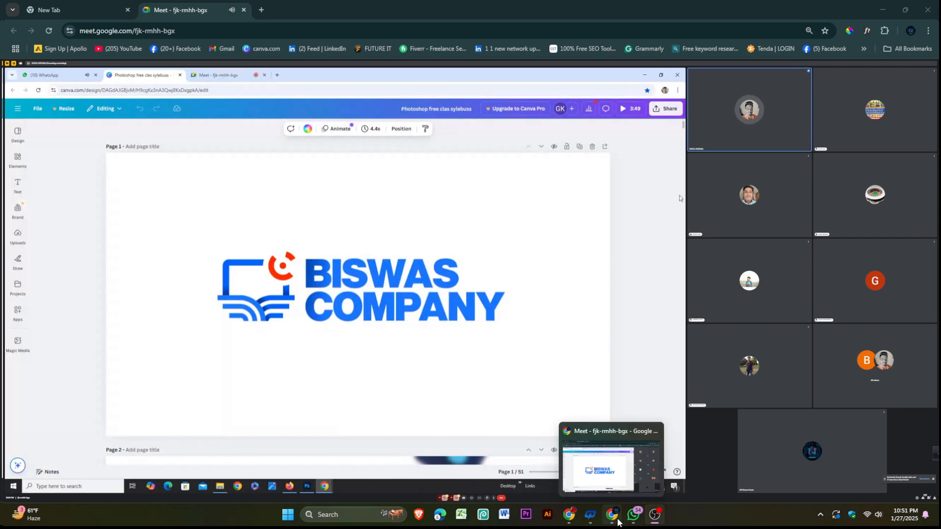
click(618, 522)
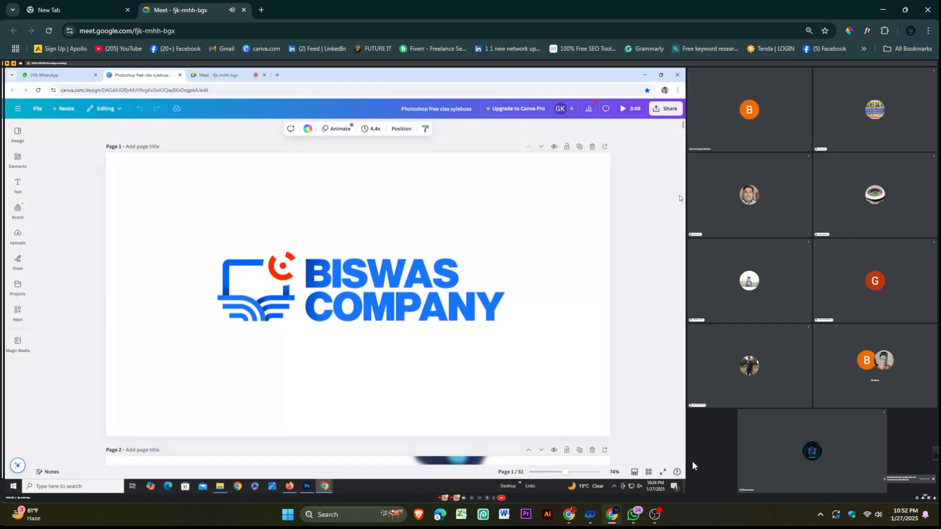
click(656, 515)
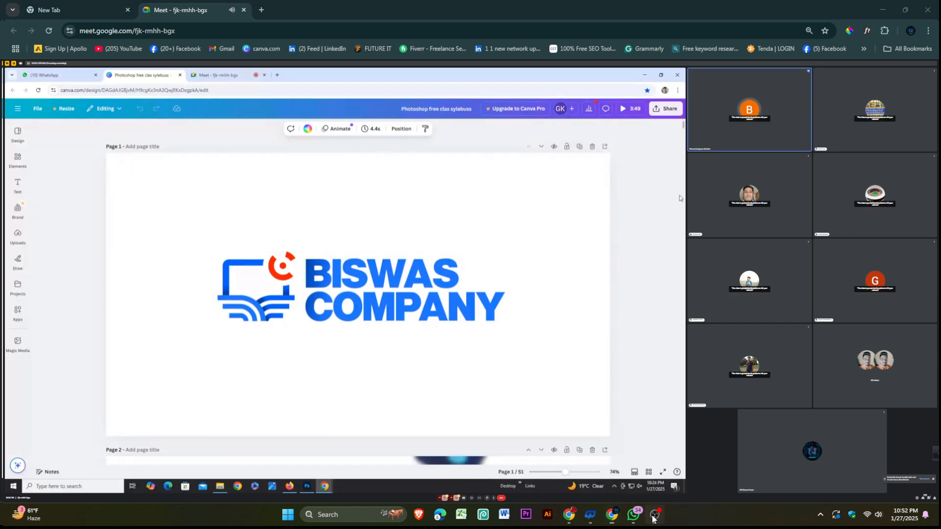